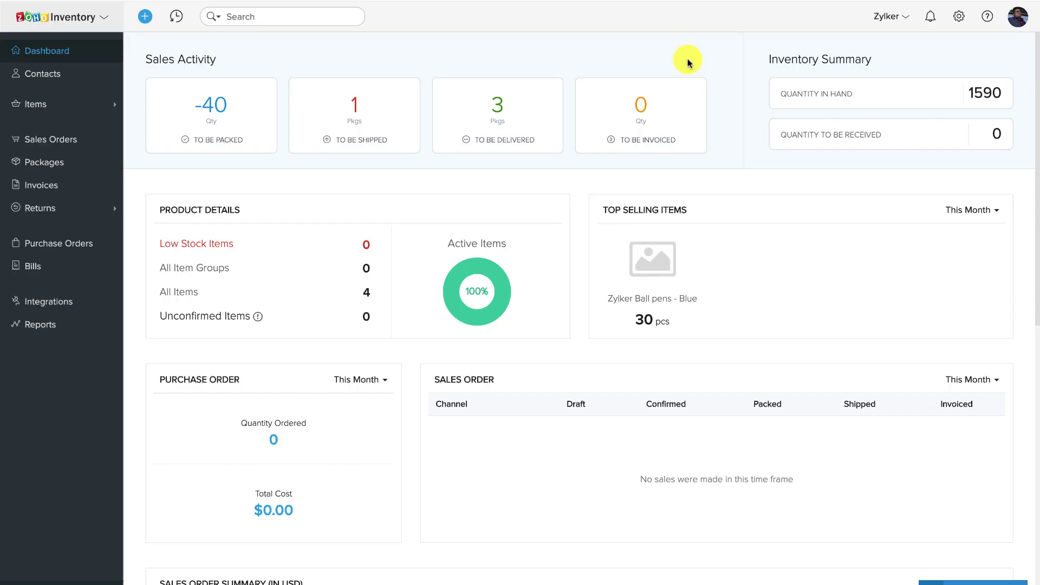
In General preferences, switch the stock tracking mode from Accounting Stock to Physical Stock.
{"action": "left_click", "coordinate": [959, 17]}
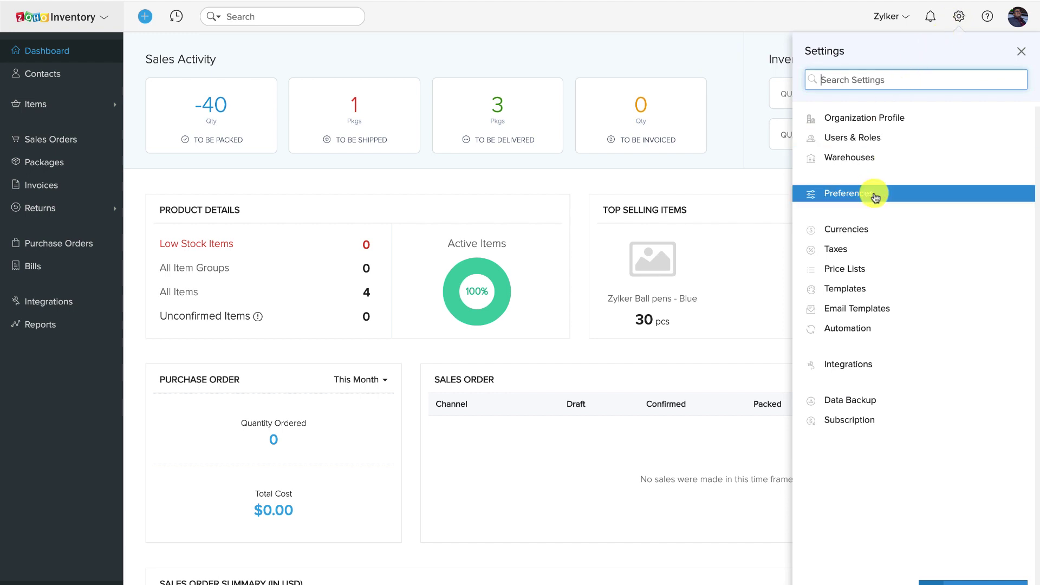
{"action": "left_click", "coordinate": [704, 27]}
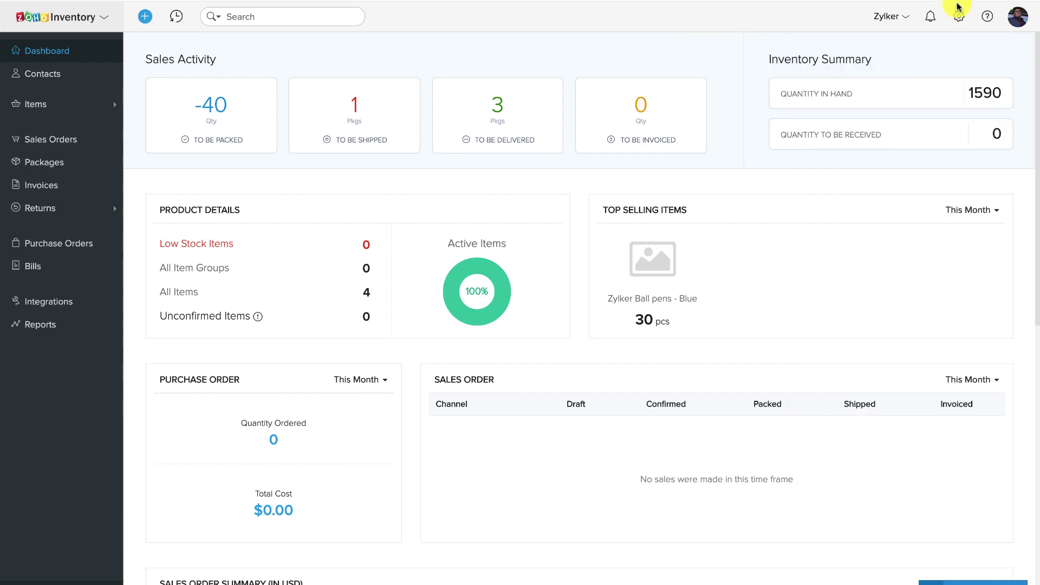
{"action": "left_click", "coordinate": [957, 18]}
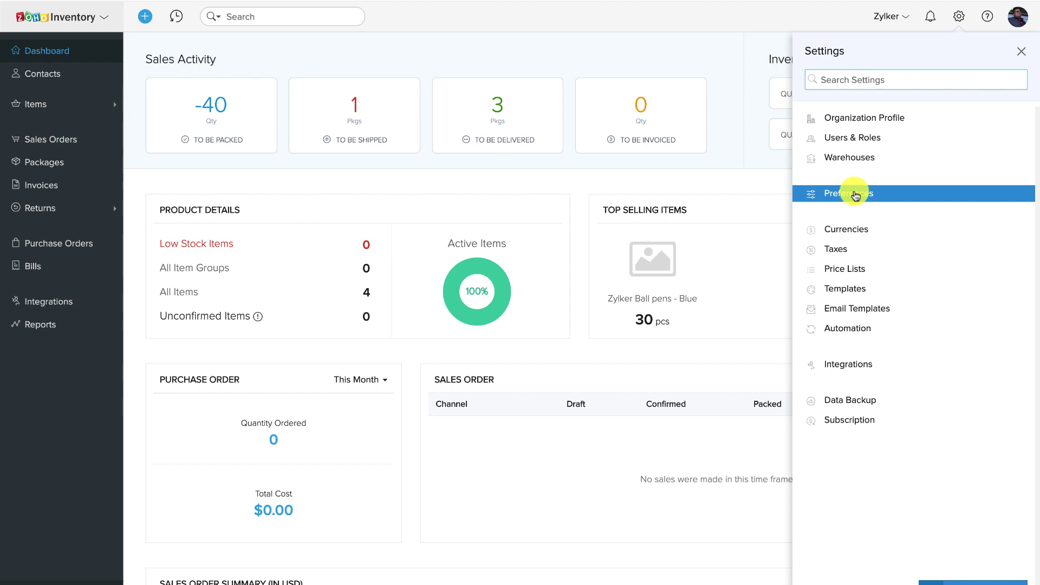
{"action": "left_click", "coordinate": [854, 195]}
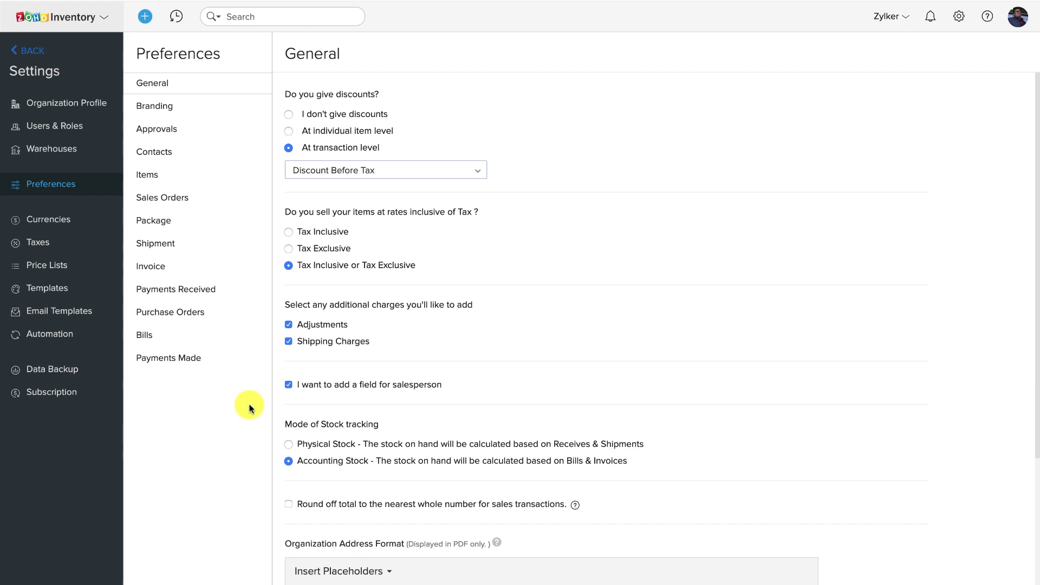
{"action": "left_click", "coordinate": [290, 445]}
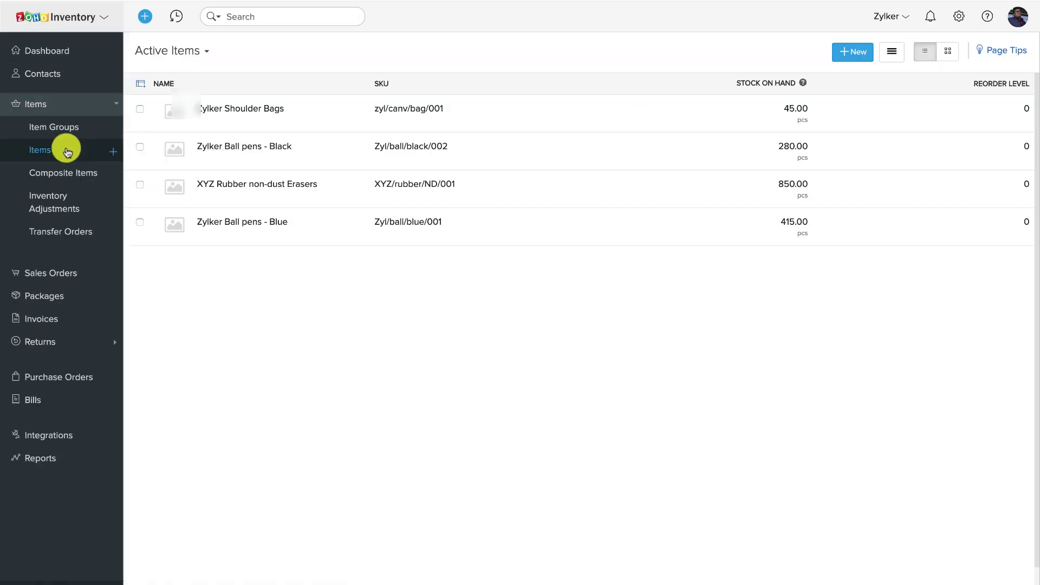
From the Zylker Shoulder Bags item, create and save purchase order PO-00001 for 10 bags ($1,130.00).
{"action": "left_click", "coordinate": [428, 111]}
{"action": "scroll", "coordinate": [540, 123], "scroll_direction": "down", "scroll_amount": 3}
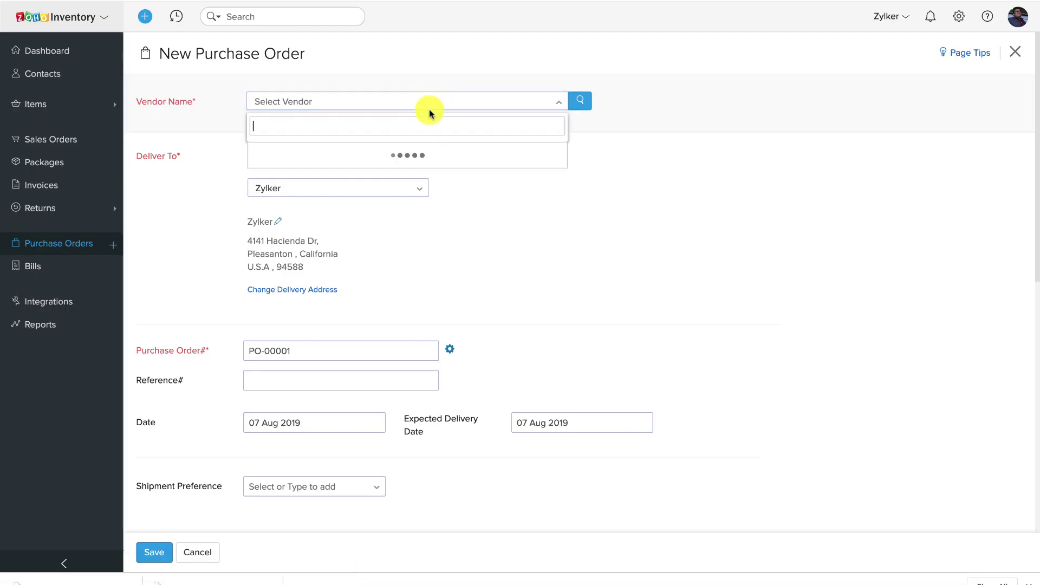
{"action": "left_click", "coordinate": [431, 156]}
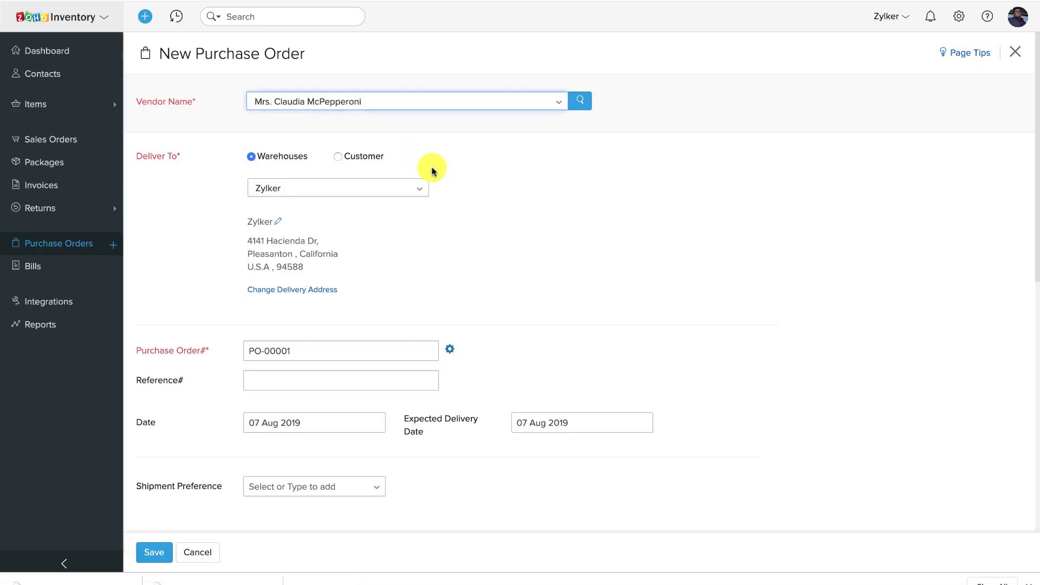
{"action": "scroll", "coordinate": [432, 171], "scroll_direction": "down", "scroll_amount": 3}
{"action": "left_click", "coordinate": [364, 413]}
{"action": "type", "text": "zylk"}
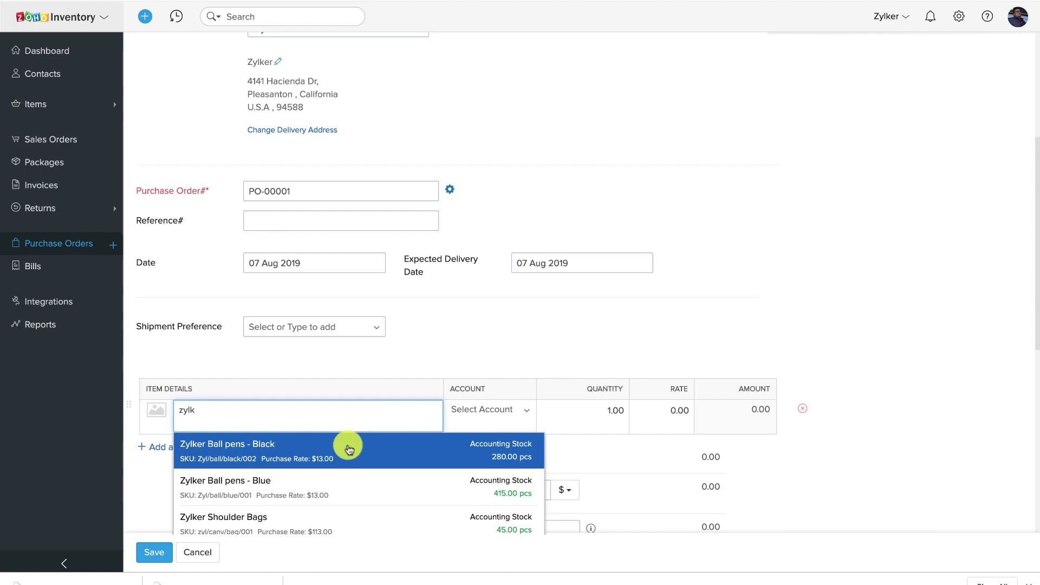
{"action": "left_click", "coordinate": [343, 515]}
{"action": "left_click", "coordinate": [621, 411]}
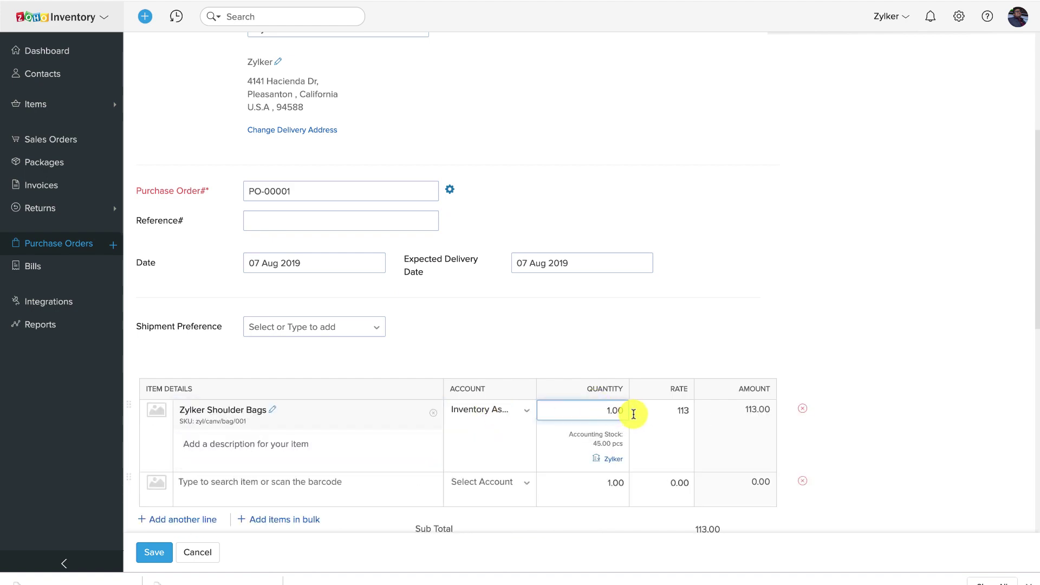
{"action": "type", "text": "10"}
{"action": "scroll", "coordinate": [705, 352], "scroll_direction": "down", "scroll_amount": 10}
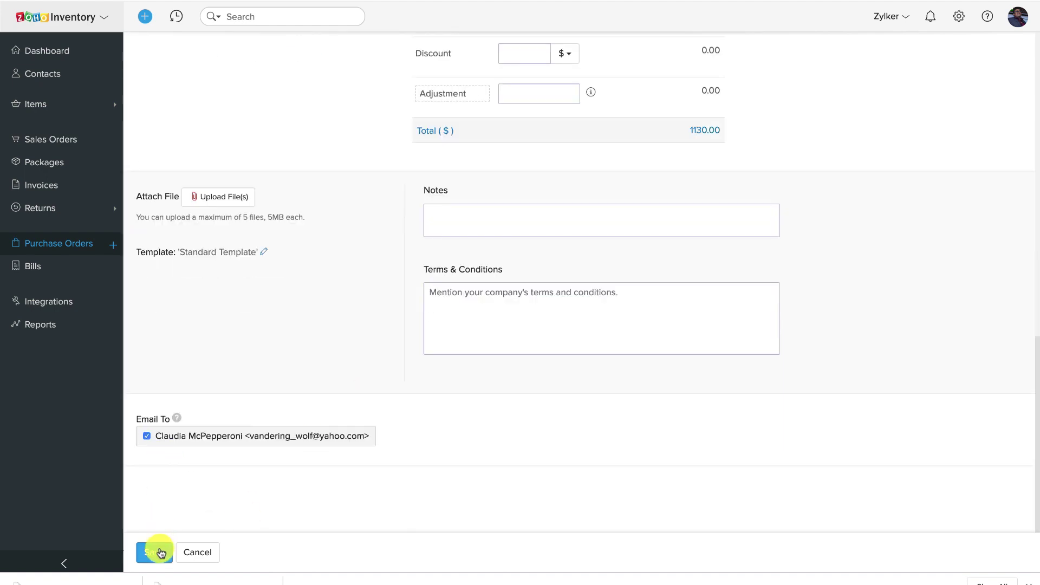
{"action": "left_click", "coordinate": [161, 553]}
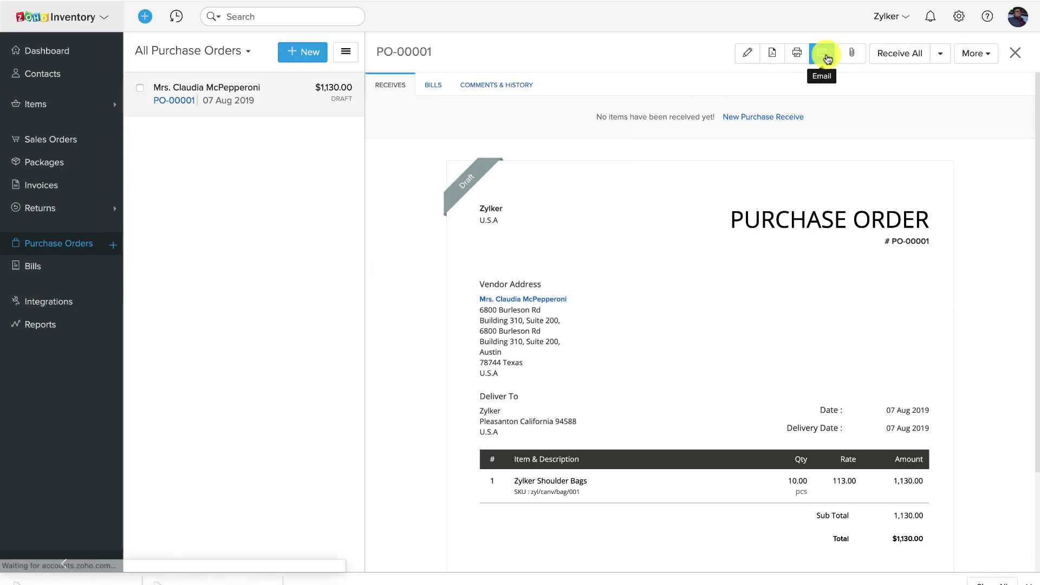
Email PO-00001 to the vendor so its status becomes Issued.
{"action": "left_click", "coordinate": [822, 54]}
{"action": "scroll", "coordinate": [455, 449], "scroll_direction": "down", "scroll_amount": 5}
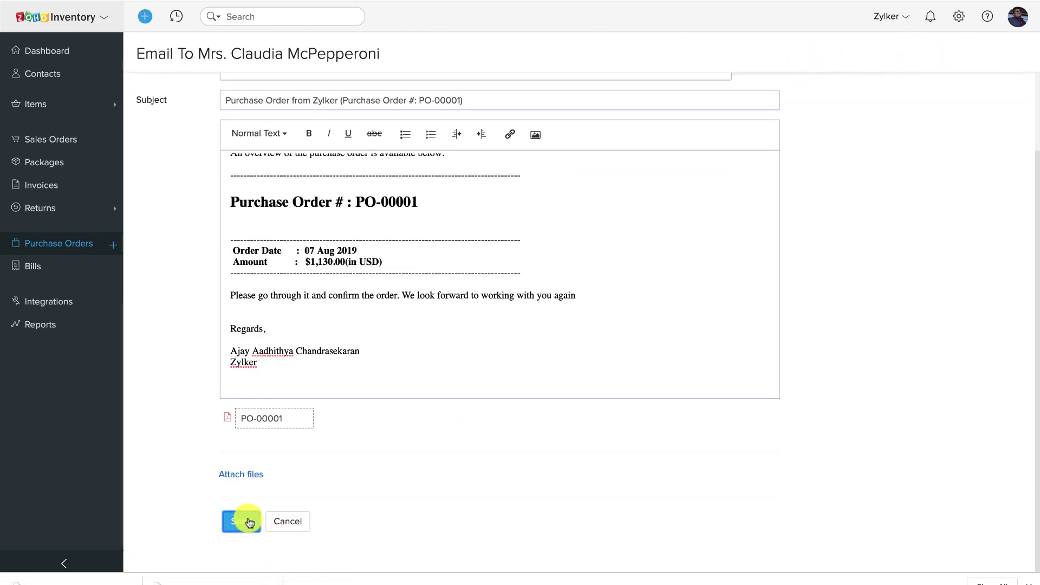
{"action": "left_click", "coordinate": [248, 521]}
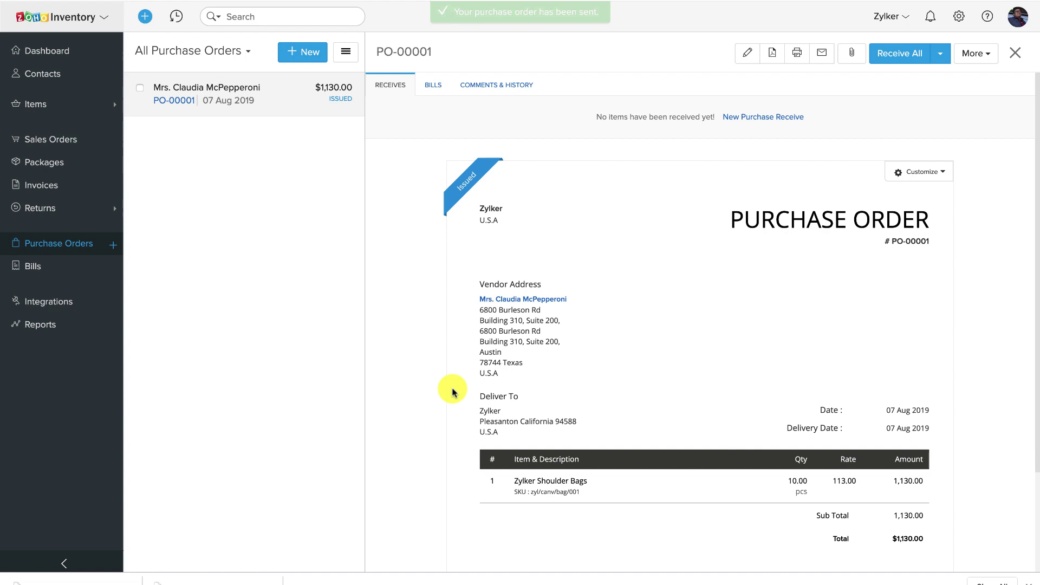
{"action": "scroll", "coordinate": [445, 395], "scroll_direction": "down", "scroll_amount": 2}
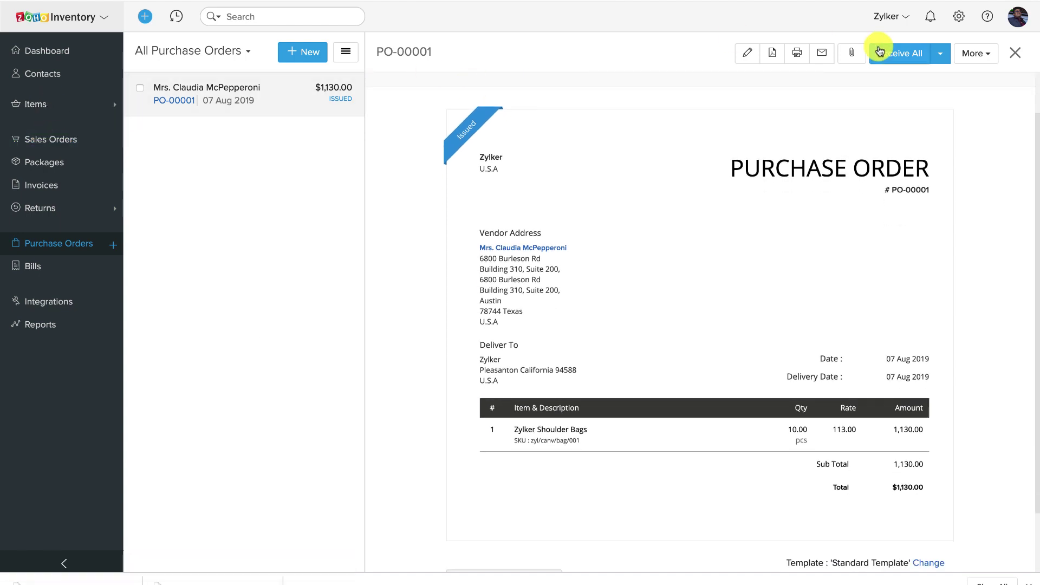
Receive all ordered items as purchase receive PR-00001 with auto-generated numbering.
{"action": "left_click", "coordinate": [918, 49]}
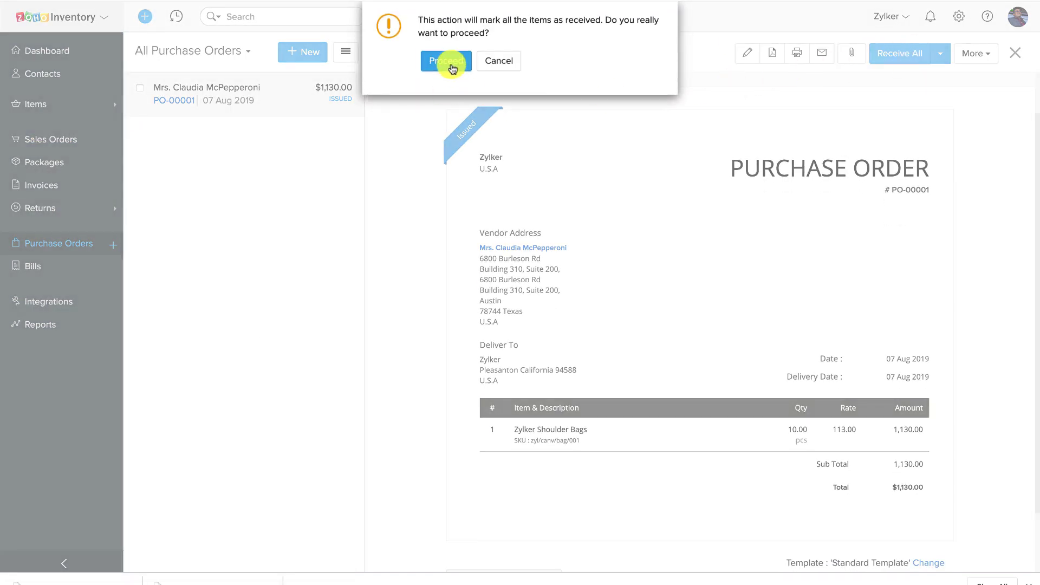
{"action": "left_click", "coordinate": [452, 66]}
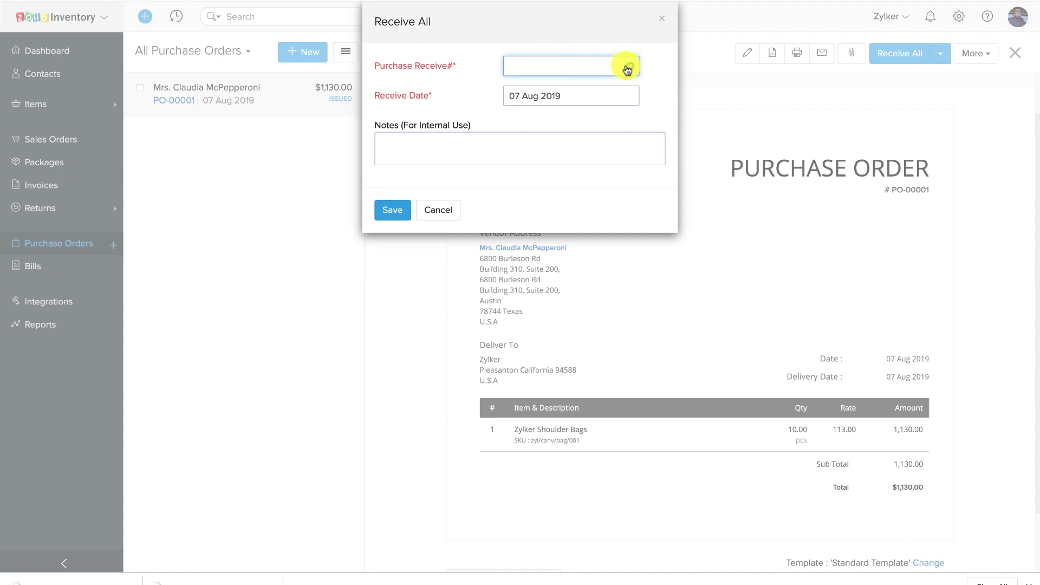
{"action": "left_click", "coordinate": [627, 69]}
{"action": "left_click", "coordinate": [461, 109]}
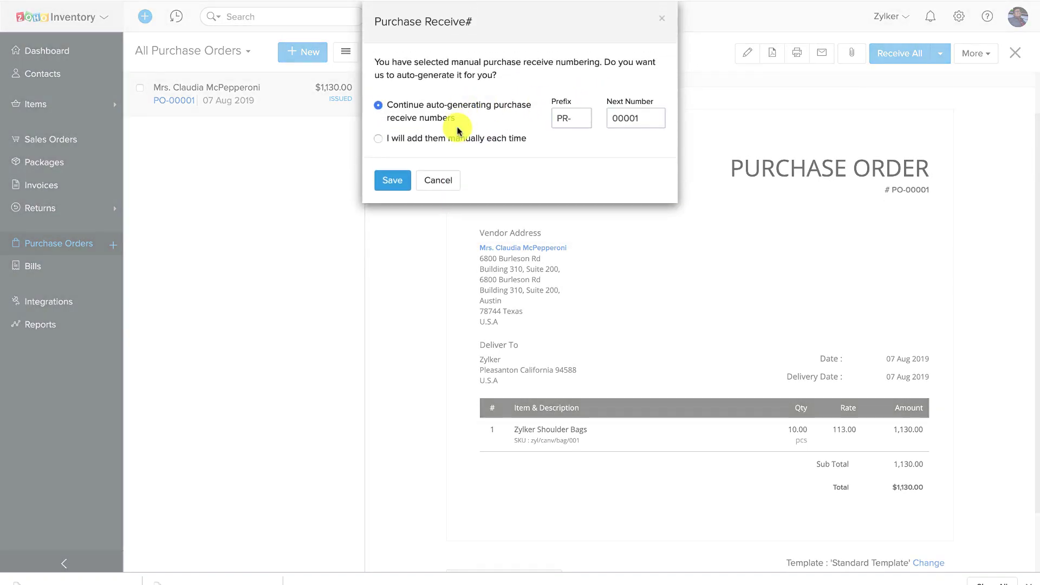
{"action": "left_click", "coordinate": [402, 179]}
{"action": "left_click", "coordinate": [394, 212]}
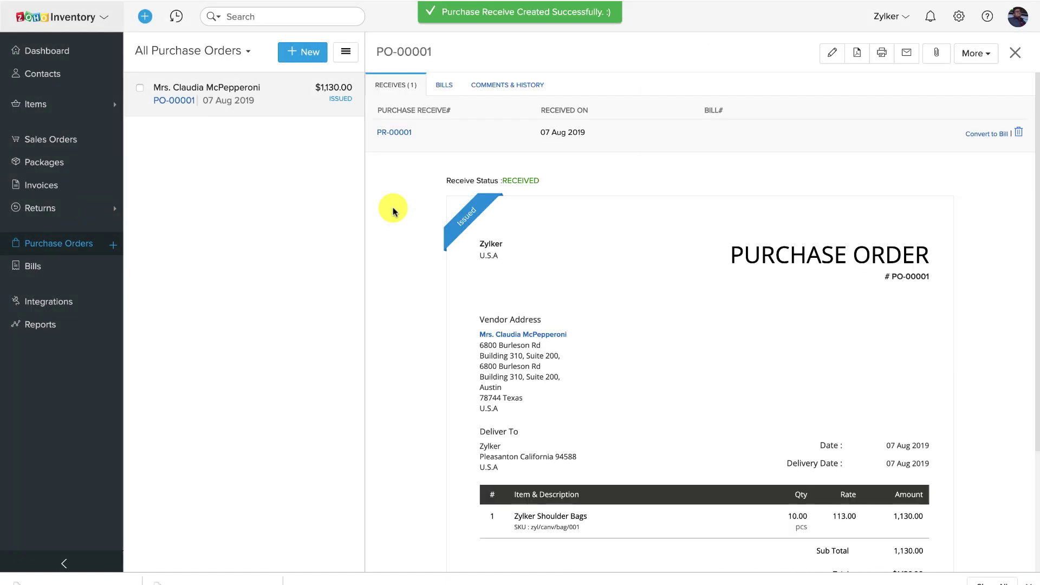
Compare Zylker Shoulder Bags stock (physical 55.00, accounting 45.00), then list the purchase orders.
{"action": "left_click", "coordinate": [67, 105]}
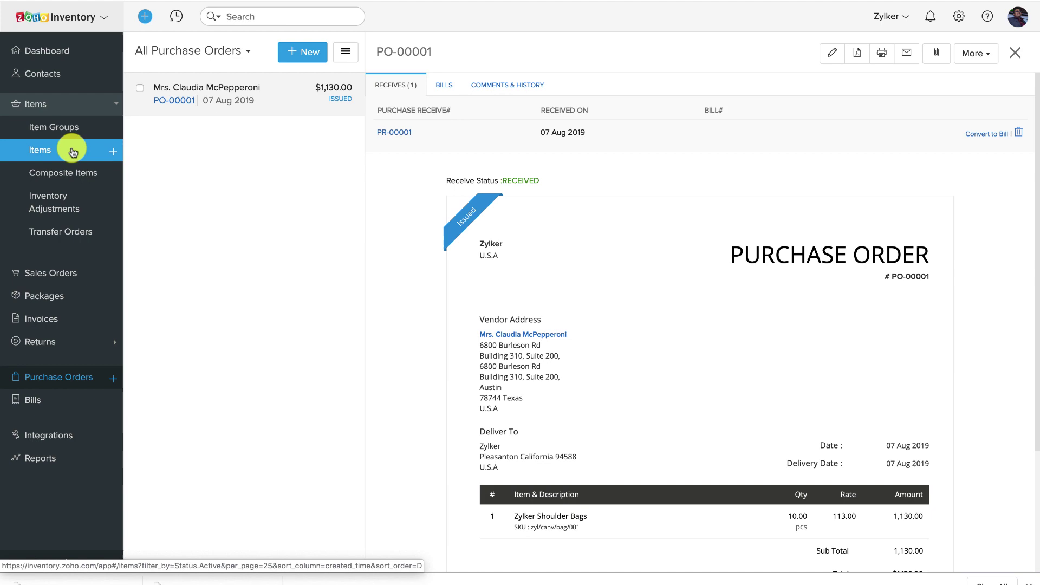
{"action": "left_click", "coordinate": [72, 152]}
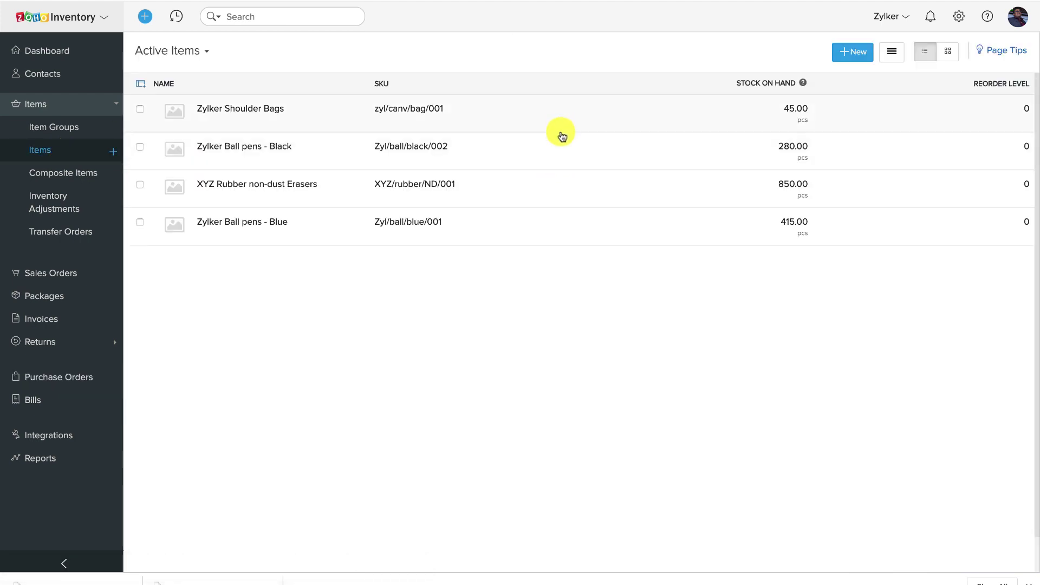
{"action": "left_click", "coordinate": [548, 118]}
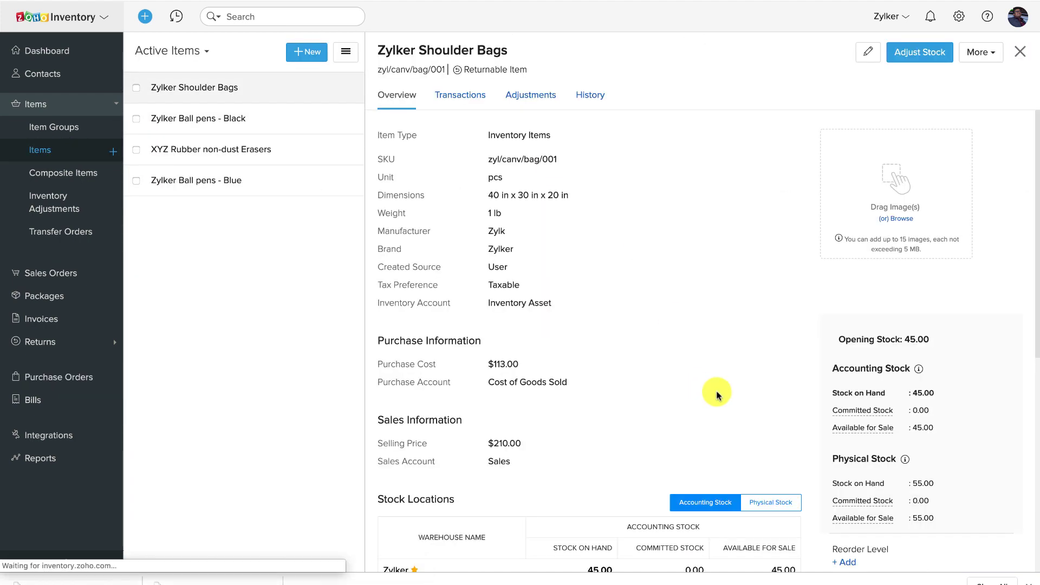
{"action": "scroll", "coordinate": [725, 397], "scroll_direction": "down", "scroll_amount": 2}
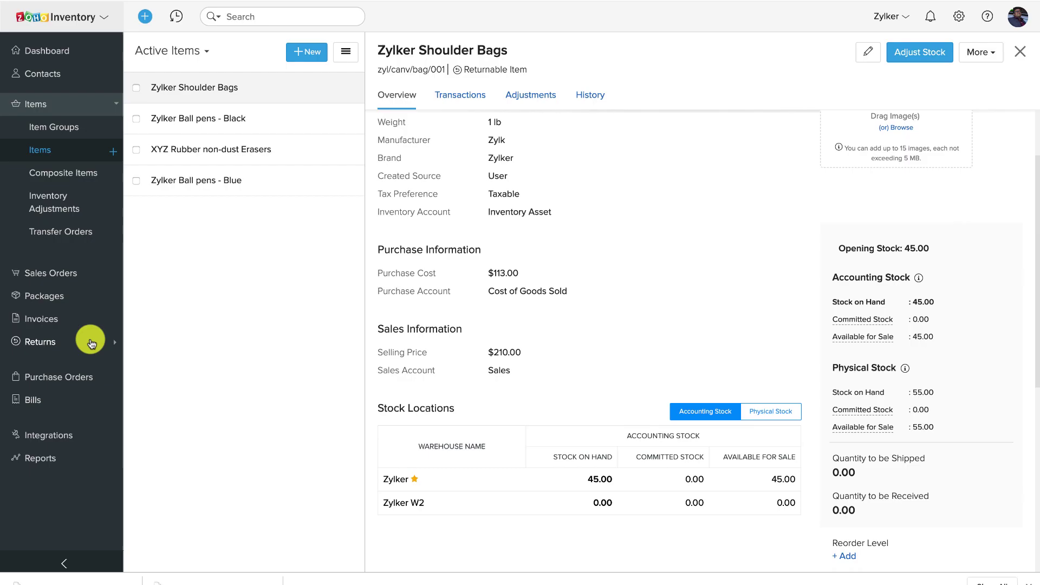
{"action": "left_click", "coordinate": [81, 376]}
Convert PO-00001 into bill BLL001 and save it as Open.
{"action": "left_click", "coordinate": [330, 112]}
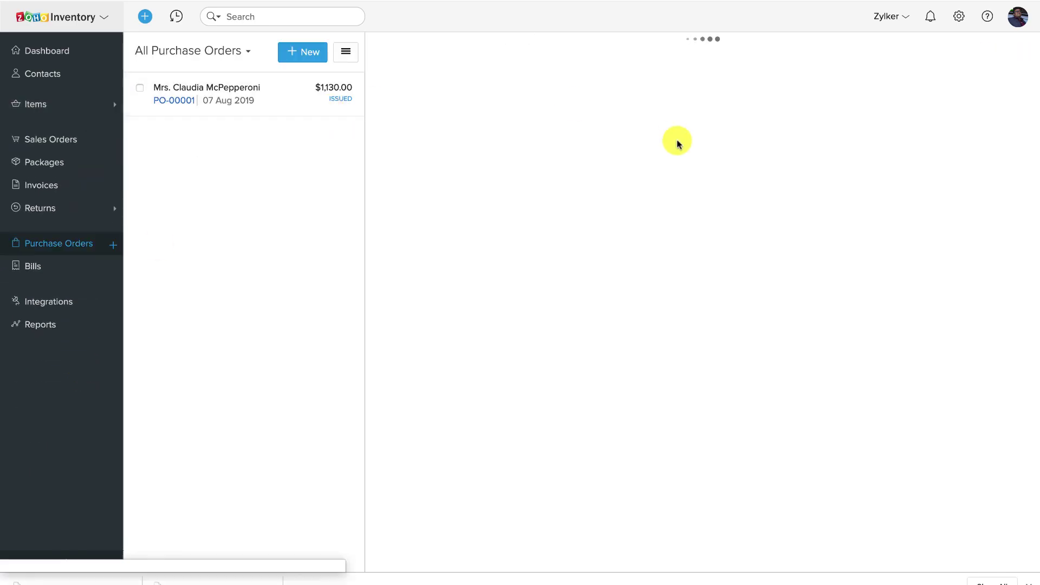
{"action": "left_click", "coordinate": [977, 134]}
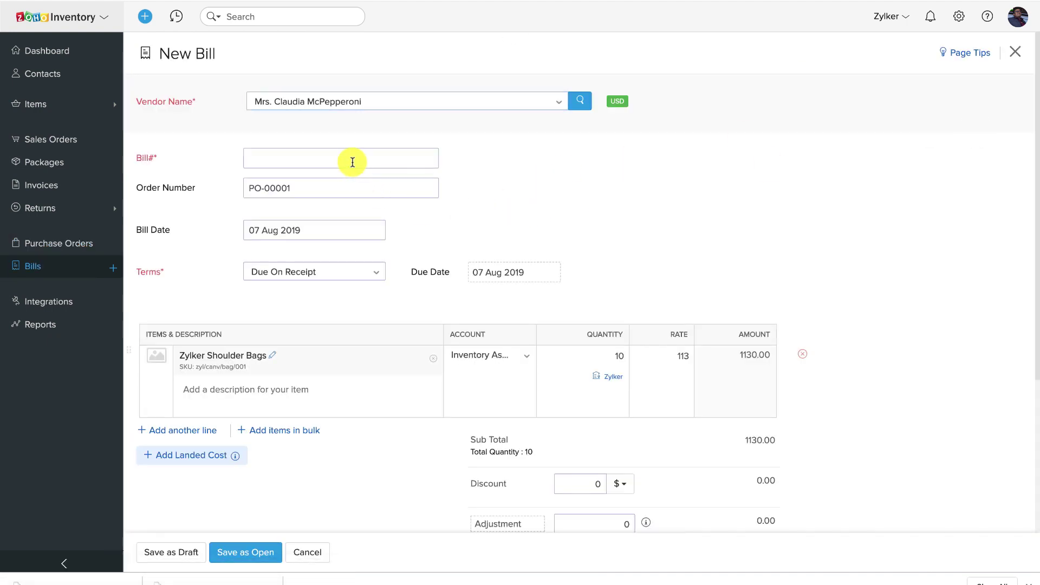
{"action": "left_click", "coordinate": [352, 162]}
{"action": "type", "text": "BLL001"}
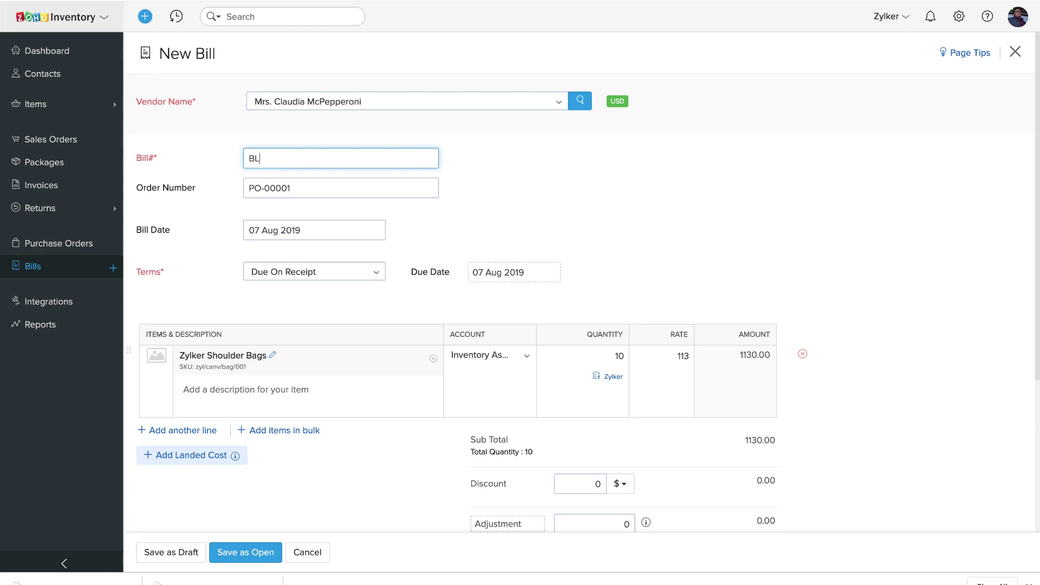
{"action": "left_click", "coordinate": [219, 552]}
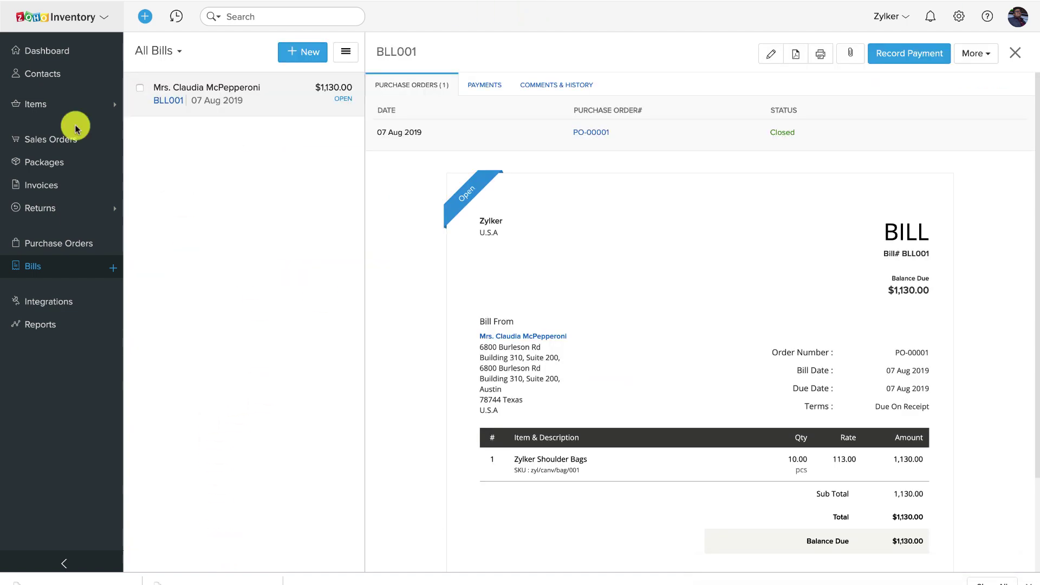
Check that Zylker Shoulder Bags now shows accounting stock of 55.00.
{"action": "left_click", "coordinate": [58, 105]}
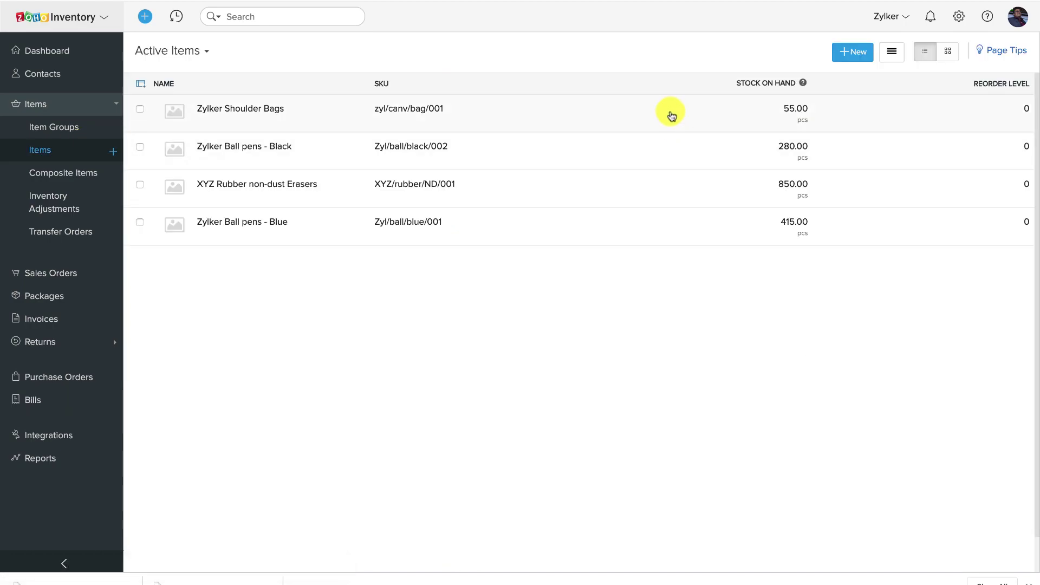
{"action": "left_click", "coordinate": [669, 111]}
{"action": "scroll", "coordinate": [801, 348], "scroll_direction": "down", "scroll_amount": 2}
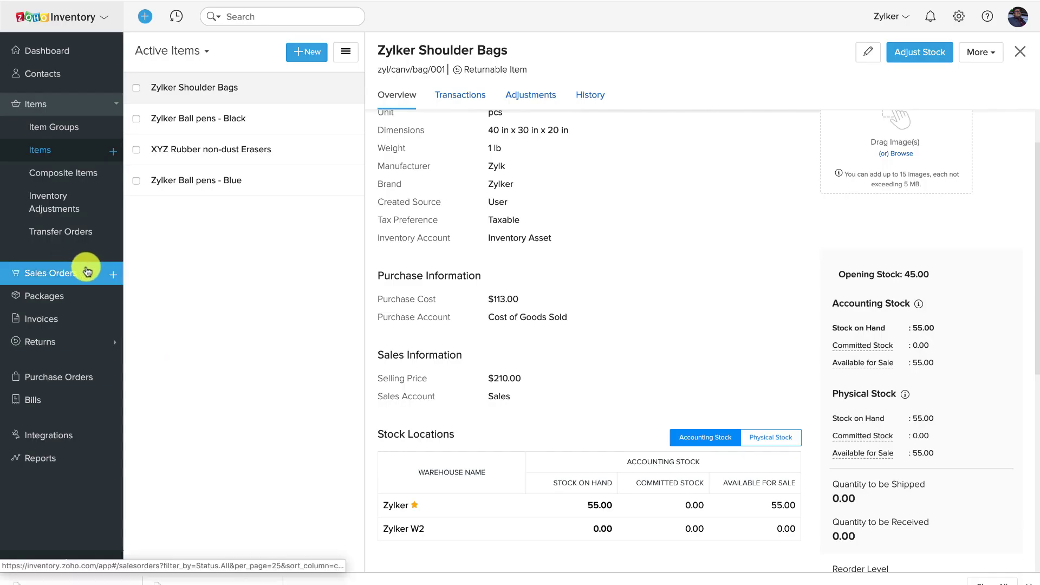
Start a new sales order for the customer with 4 Zylker Shoulder Bags.
{"action": "left_click", "coordinate": [112, 271]}
{"action": "left_click", "coordinate": [374, 99]}
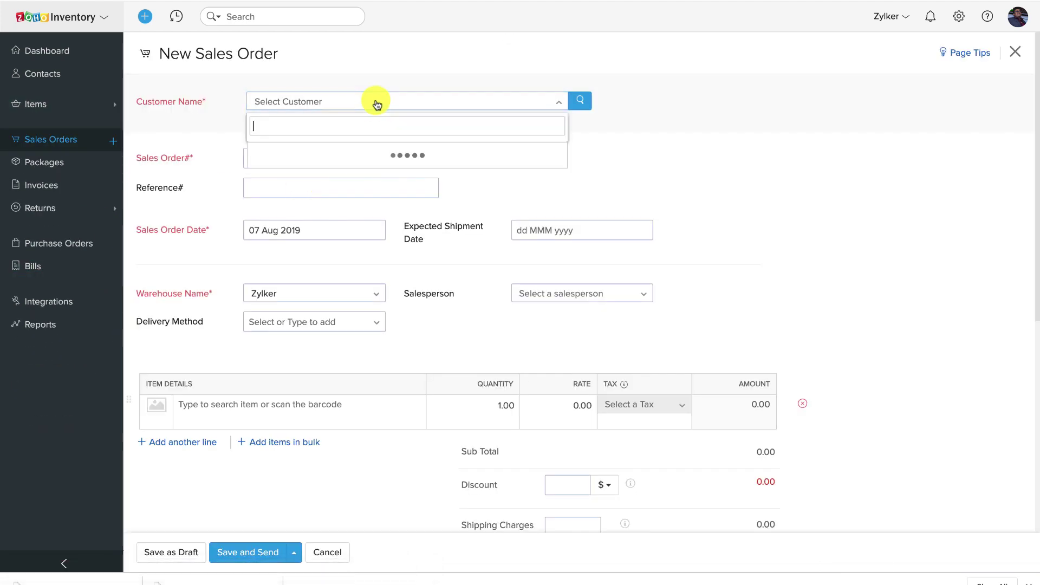
{"action": "left_click", "coordinate": [356, 154]}
{"action": "scroll", "coordinate": [463, 214], "scroll_direction": "down", "scroll_amount": 6}
{"action": "left_click", "coordinate": [365, 209]}
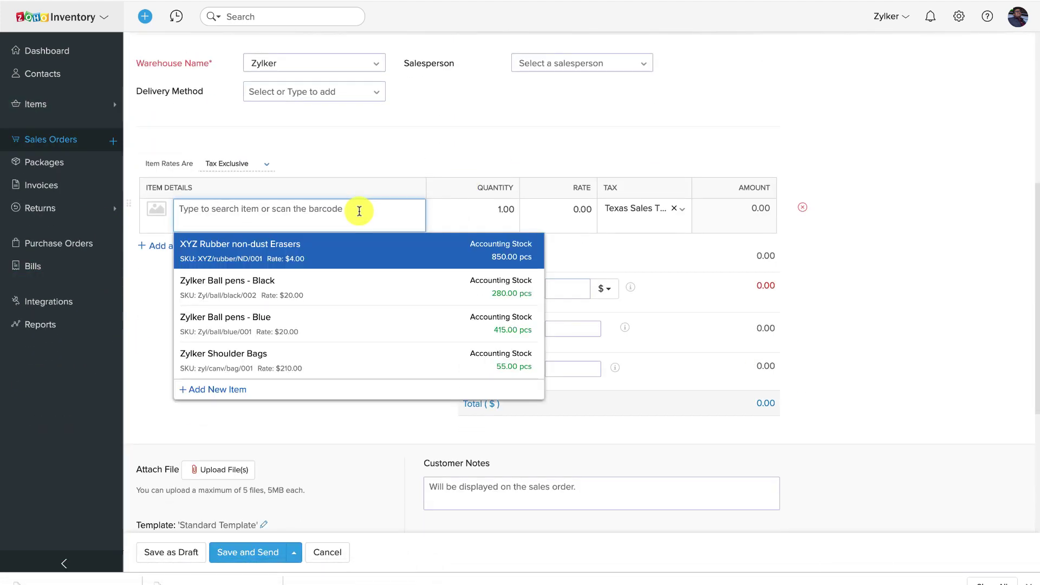
{"action": "left_click", "coordinate": [316, 361]}
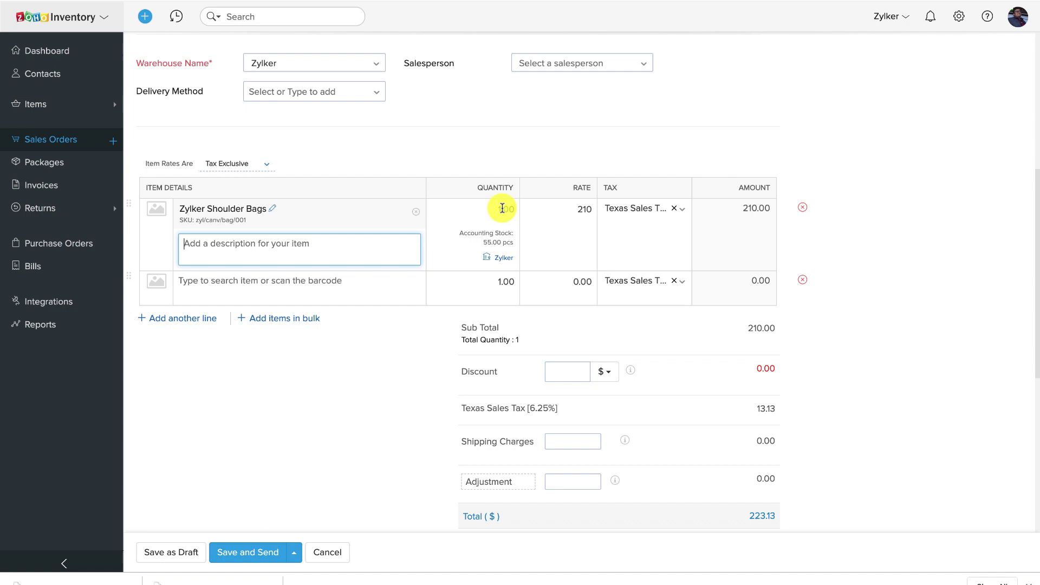
{"action": "left_click", "coordinate": [512, 209]}
{"action": "key", "text": "BackSpace"}
{"action": "type", "text": "4"}
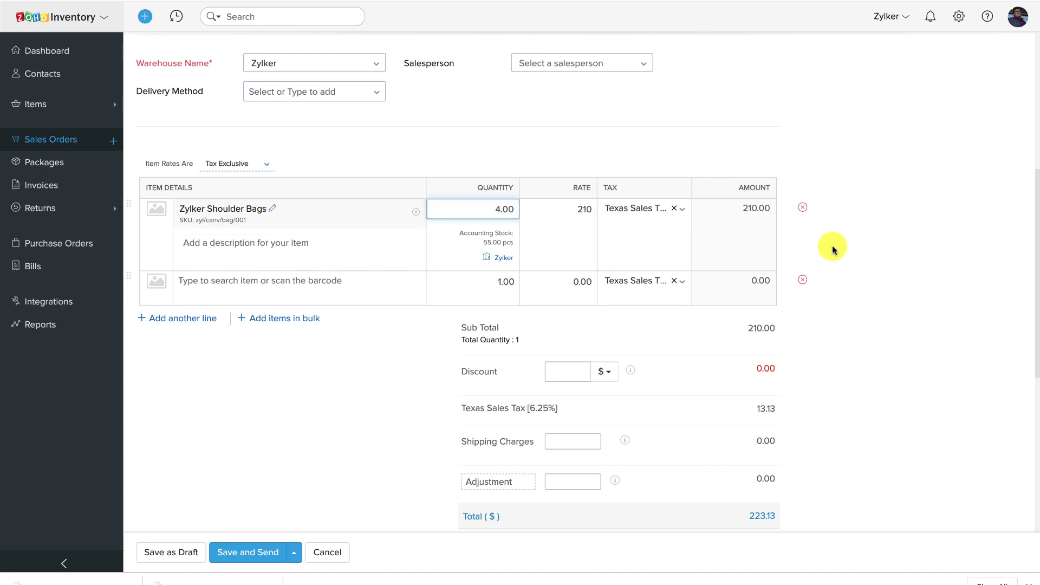
{"action": "left_click", "coordinate": [831, 248]}
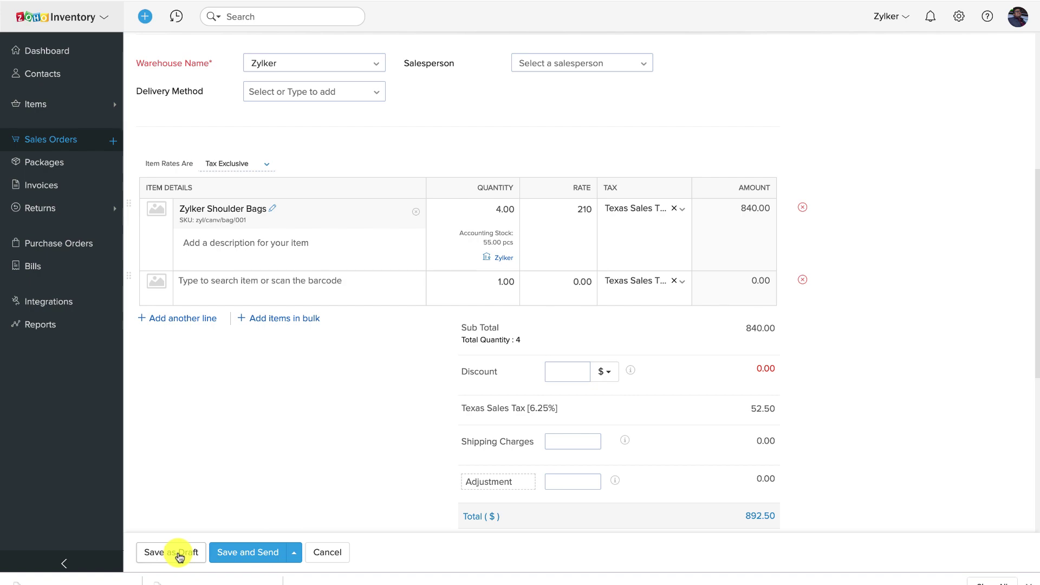
Save sales order SO-00011 ($892.50) as a draft and mark it Confirmed.
{"action": "left_click", "coordinate": [179, 557]}
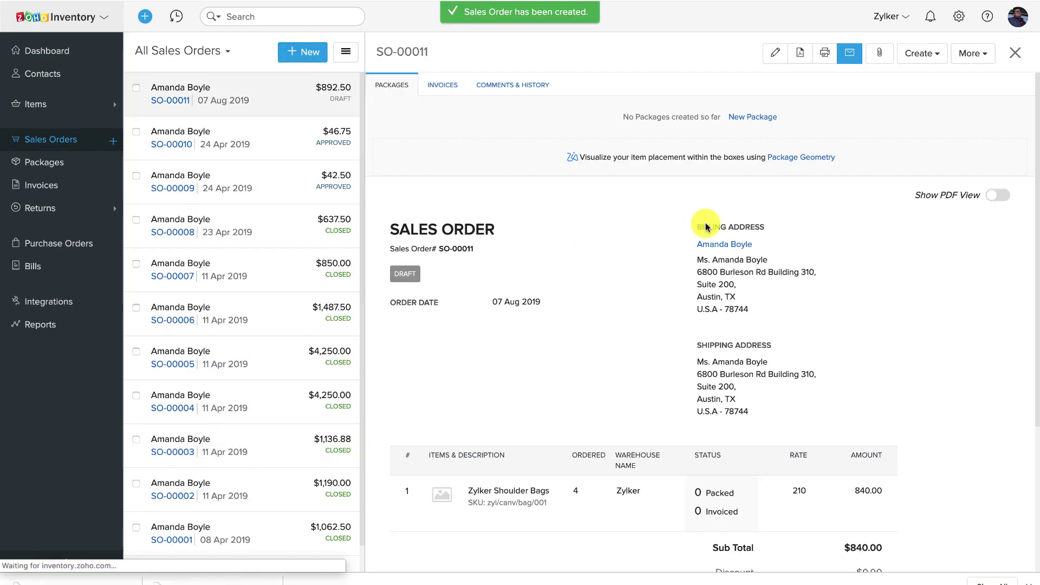
{"action": "left_click", "coordinate": [972, 53]}
{"action": "left_click", "coordinate": [943, 72]}
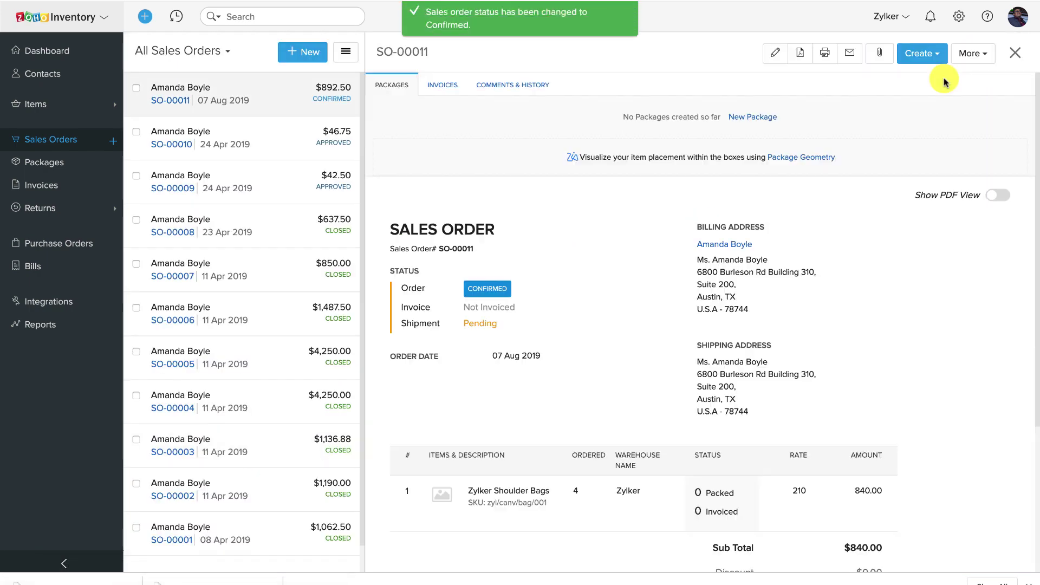
{"action": "left_click", "coordinate": [935, 58]}
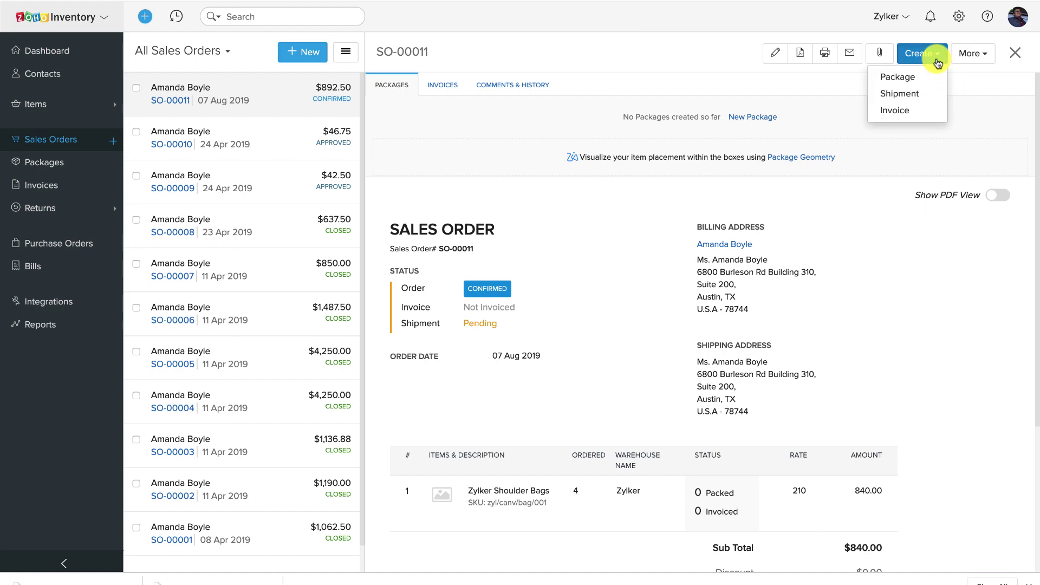
Create invoice INV-000011 ($892.50) from SO-00011 and mark it as Sent.
{"action": "left_click", "coordinate": [933, 116]}
{"action": "scroll", "coordinate": [765, 304], "scroll_direction": "down", "scroll_amount": 10}
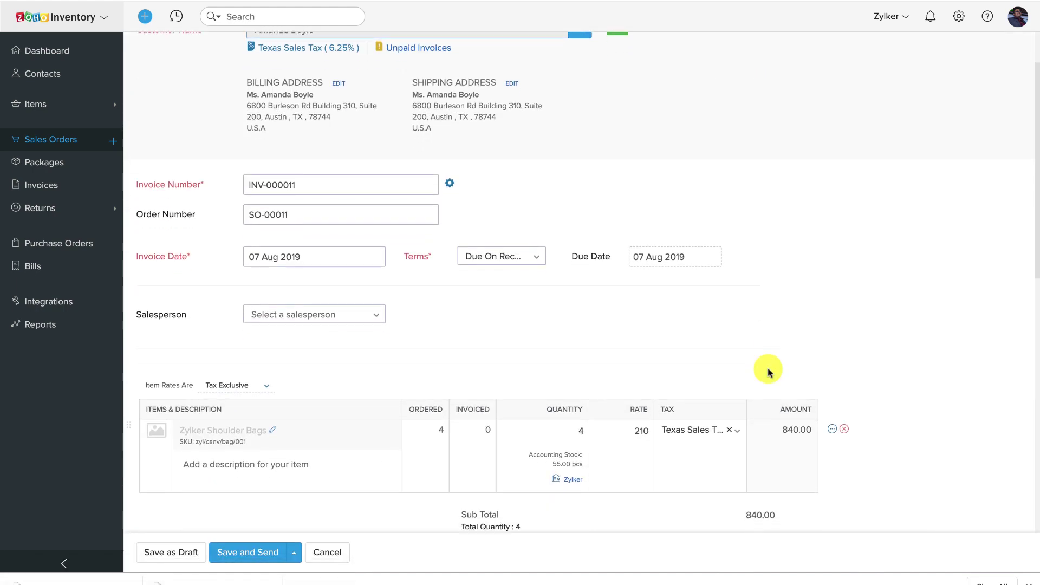
{"action": "left_click", "coordinate": [184, 550]}
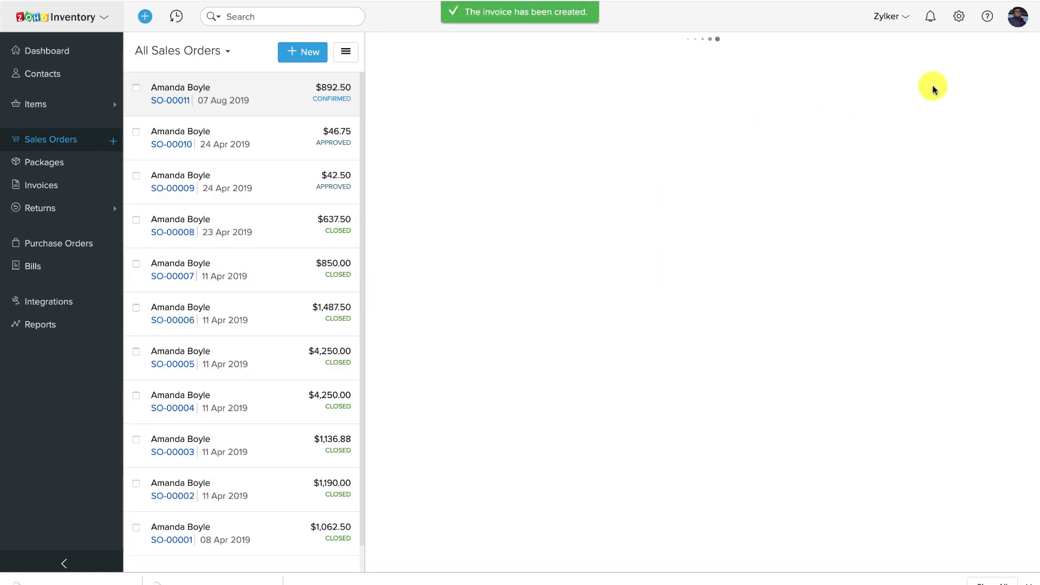
{"action": "left_click", "coordinate": [978, 53]}
{"action": "left_click", "coordinate": [973, 80]}
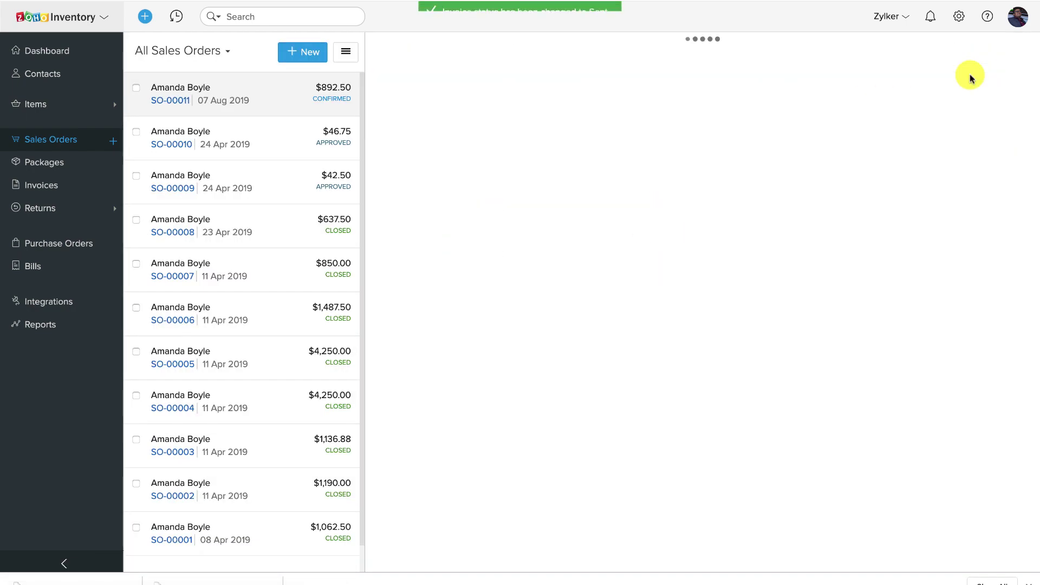
Review Zylker Shoulder Bags: accounting stock 51.00 versus physical stock 55.00.
{"action": "left_click", "coordinate": [46, 106]}
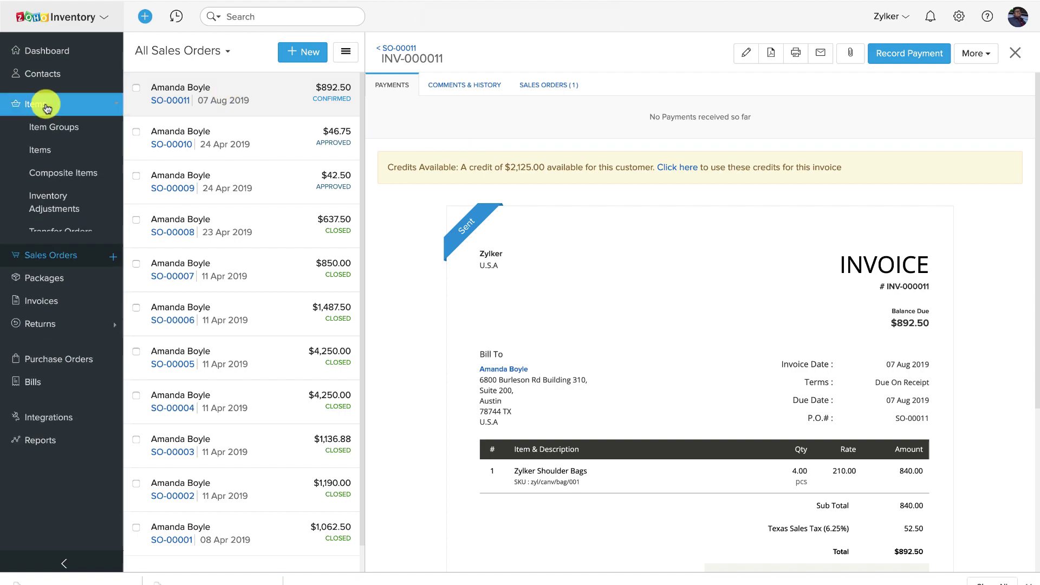
{"action": "left_click", "coordinate": [54, 149]}
{"action": "left_click", "coordinate": [465, 114]}
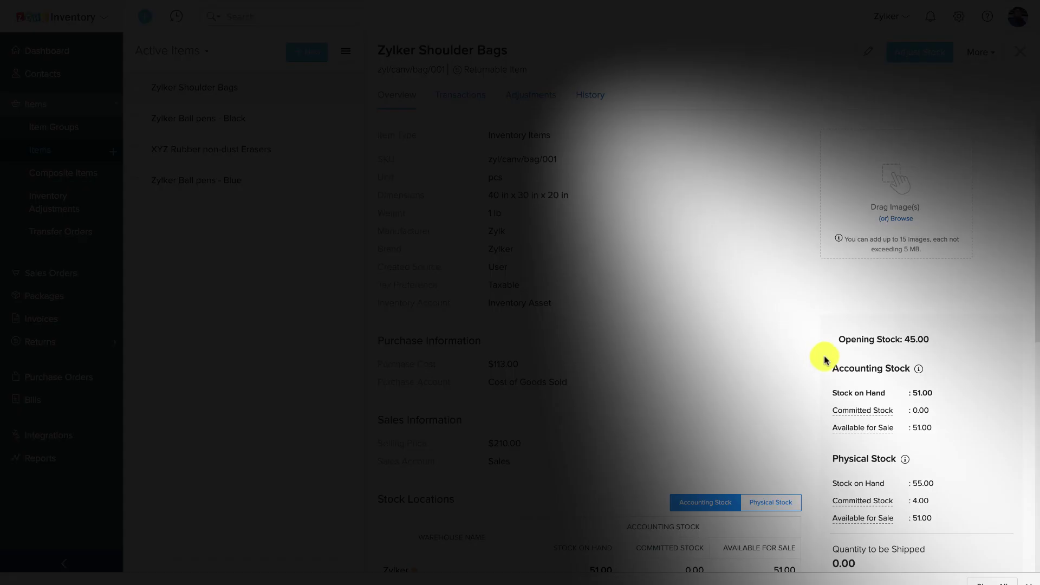
{"action": "scroll", "coordinate": [954, 464], "scroll_direction": "down", "scroll_amount": 1}
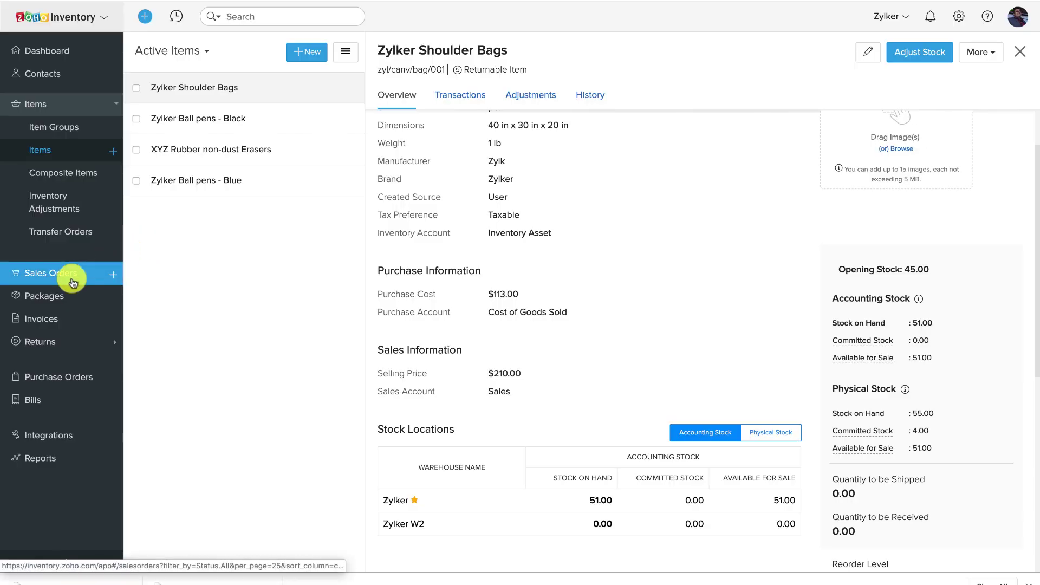
Create package PKG-00008 for all 4 Zylker Shoulder Bags on SO-00011.
{"action": "left_click", "coordinate": [69, 272]}
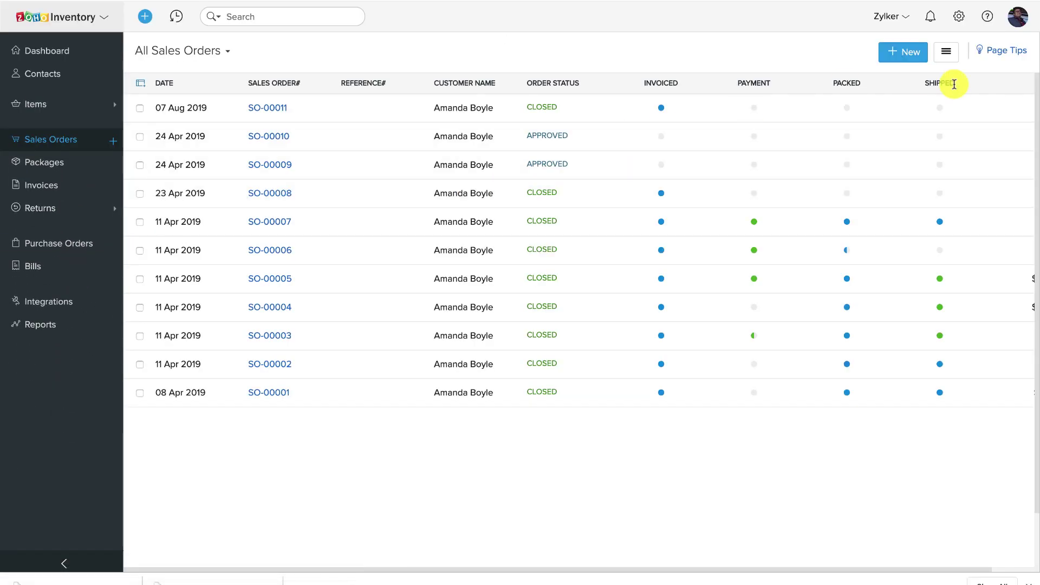
{"action": "left_click", "coordinate": [726, 112]}
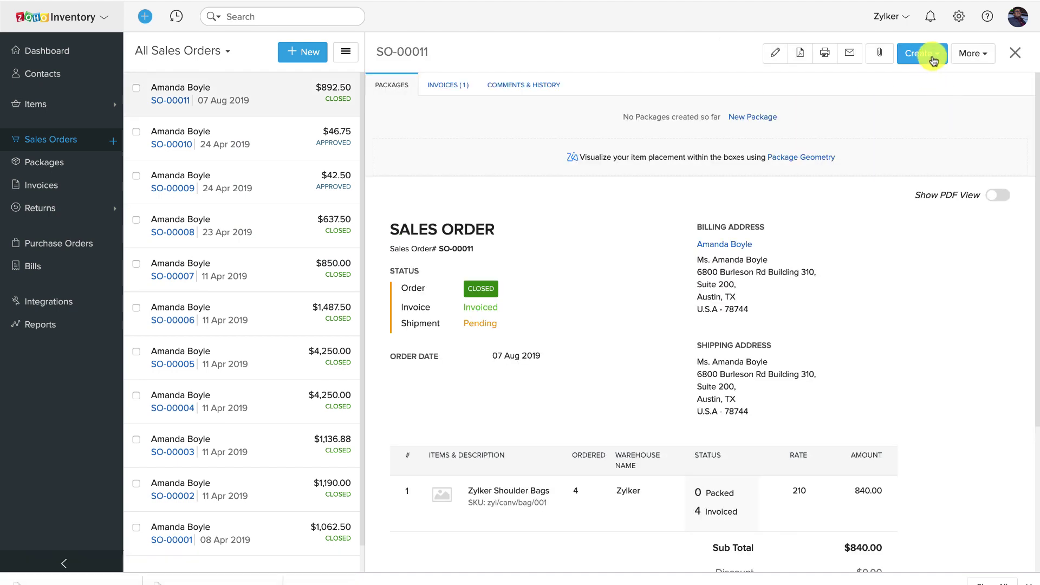
{"action": "left_click", "coordinate": [931, 55]}
{"action": "left_click", "coordinate": [915, 81]}
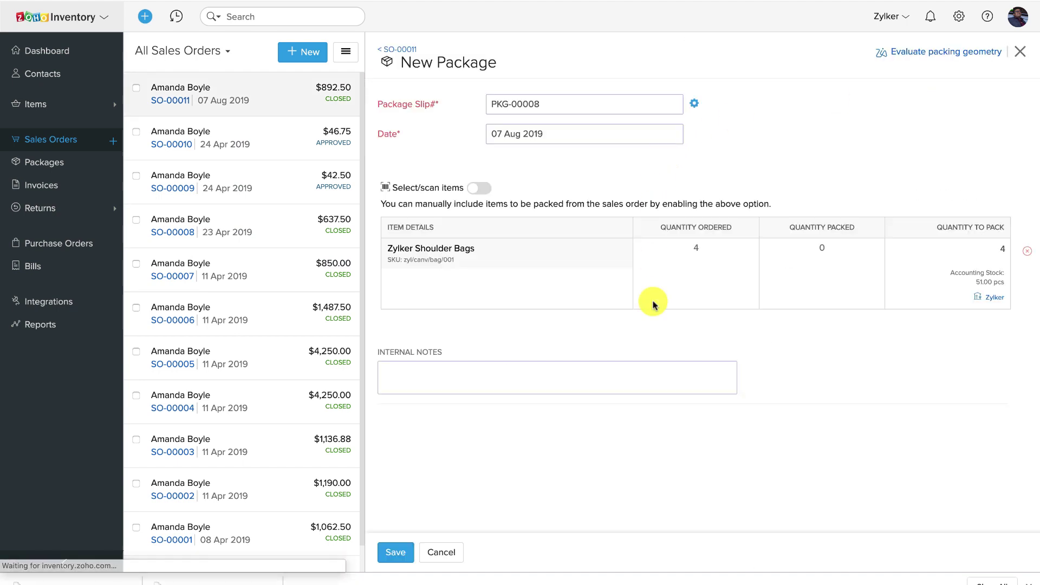
{"action": "left_click", "coordinate": [402, 550]}
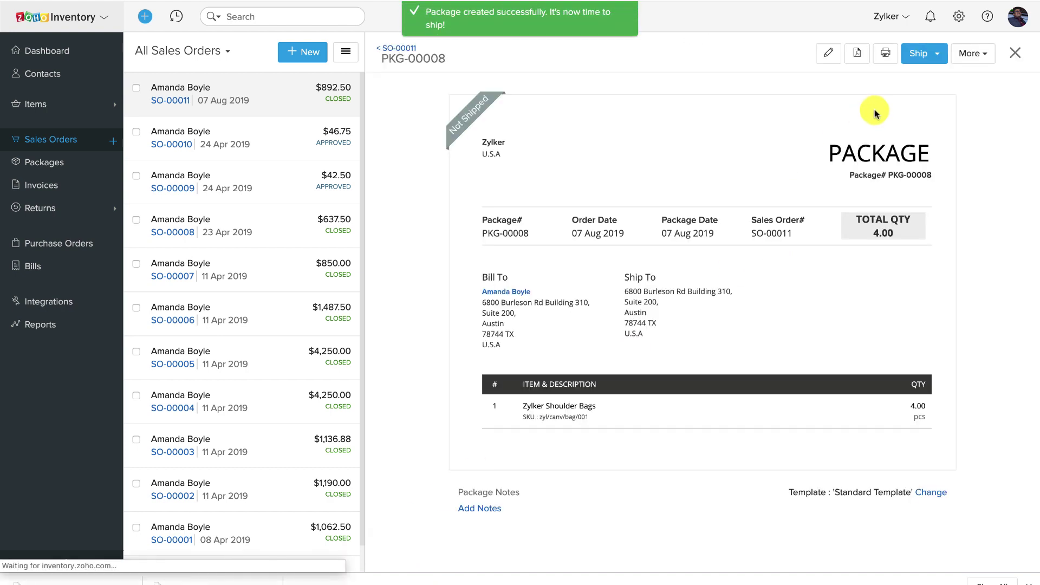
Ship the package manually with carrier Zylker Wings as shipment SHP-00009.
{"action": "left_click", "coordinate": [942, 58]}
{"action": "left_click", "coordinate": [922, 77]}
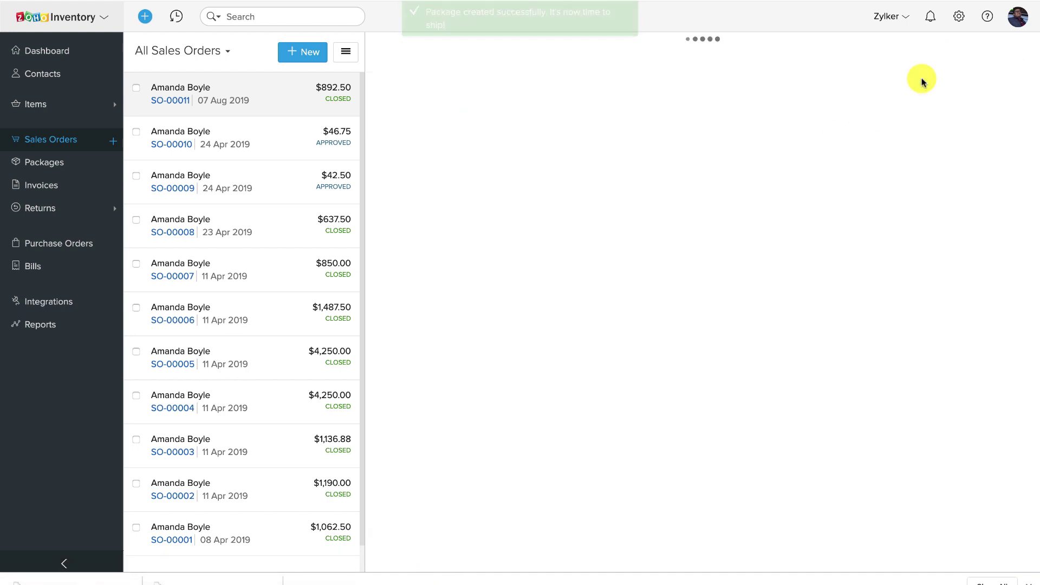
{"action": "left_click", "coordinate": [564, 224]}
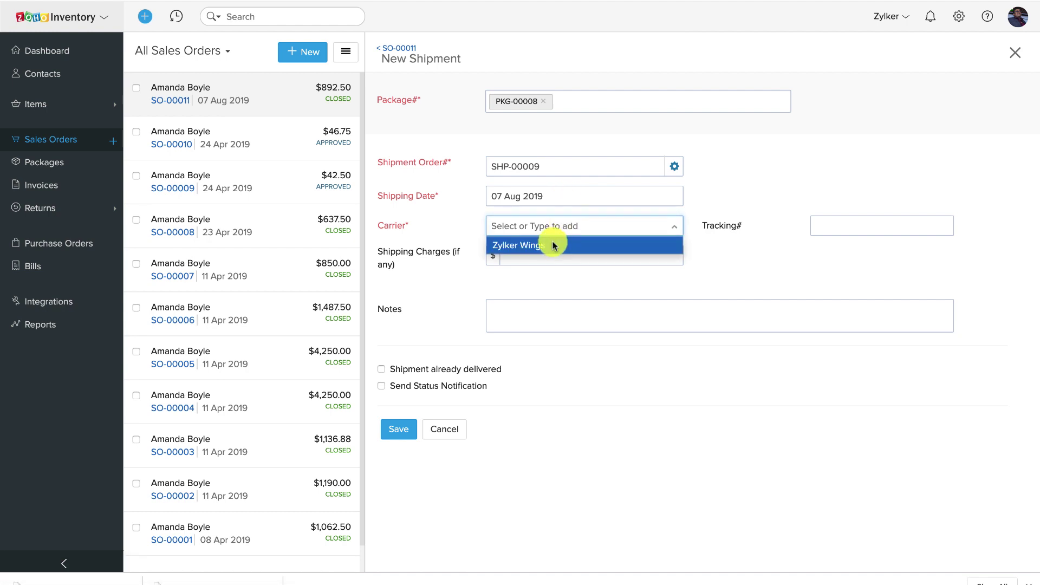
{"action": "left_click", "coordinate": [551, 242]}
{"action": "left_click", "coordinate": [401, 429]}
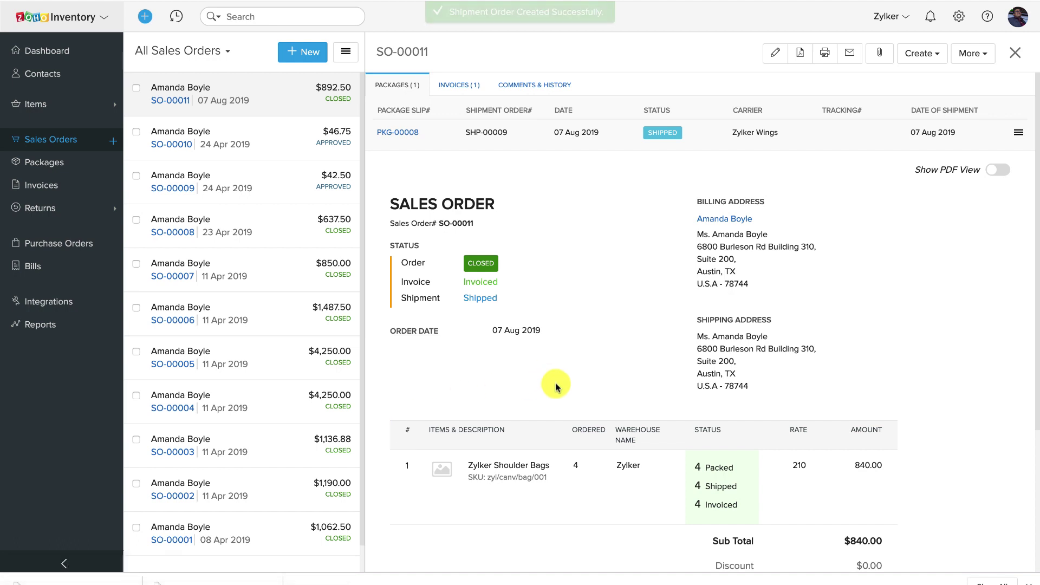
Open Zylker Shoulder Bags and confirm both accounting and physical stock read 49.00.
{"action": "left_click", "coordinate": [43, 104]}
{"action": "left_click", "coordinate": [53, 153]}
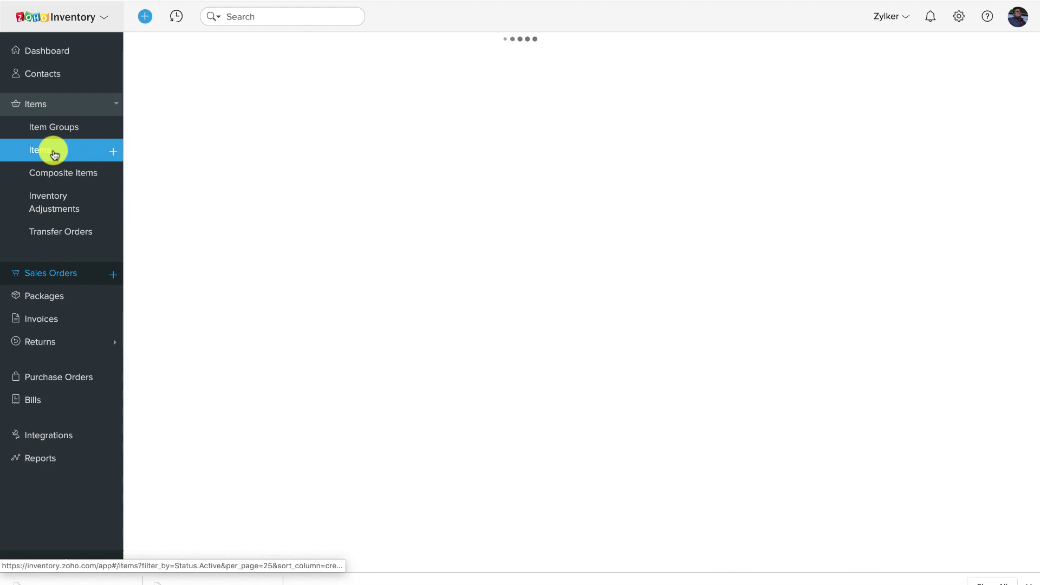
{"action": "left_click", "coordinate": [637, 107]}
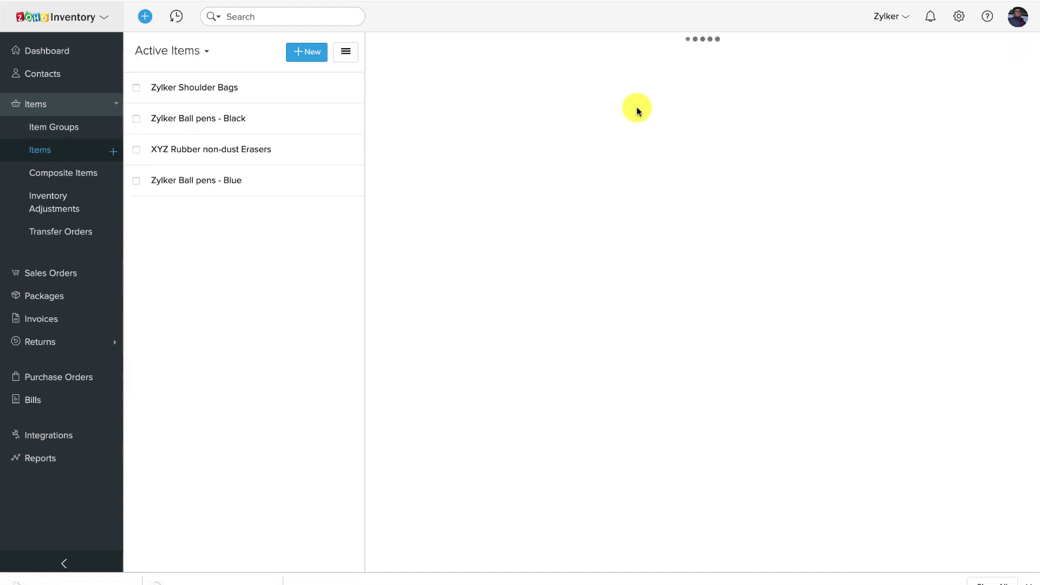
{"action": "scroll", "coordinate": [768, 390], "scroll_direction": "down", "scroll_amount": 2}
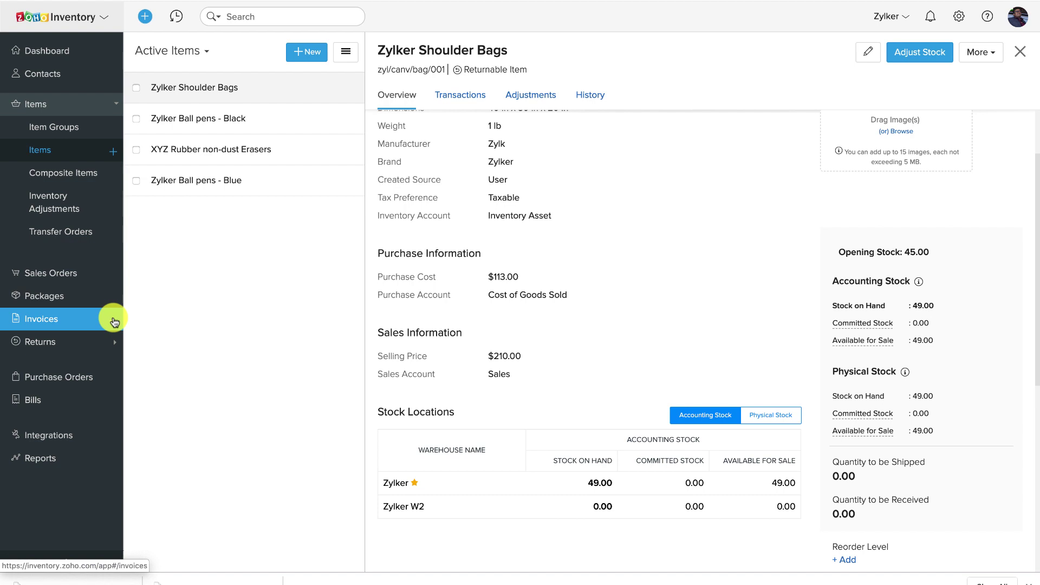
Draft a new invoice billing the customer for 3 Zylker Shoulder Bags.
{"action": "left_click", "coordinate": [114, 322]}
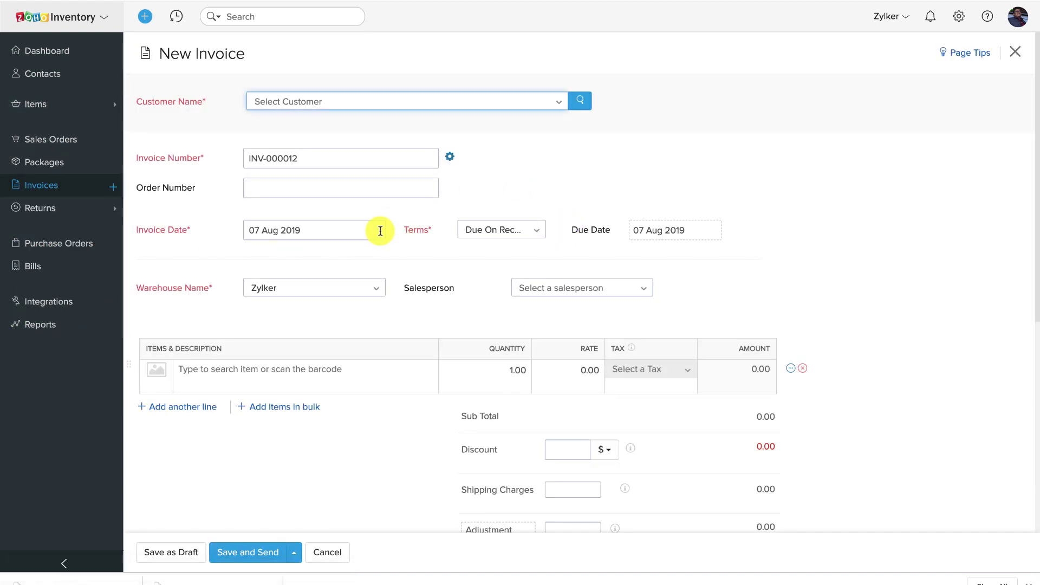
{"action": "left_click", "coordinate": [324, 372]}
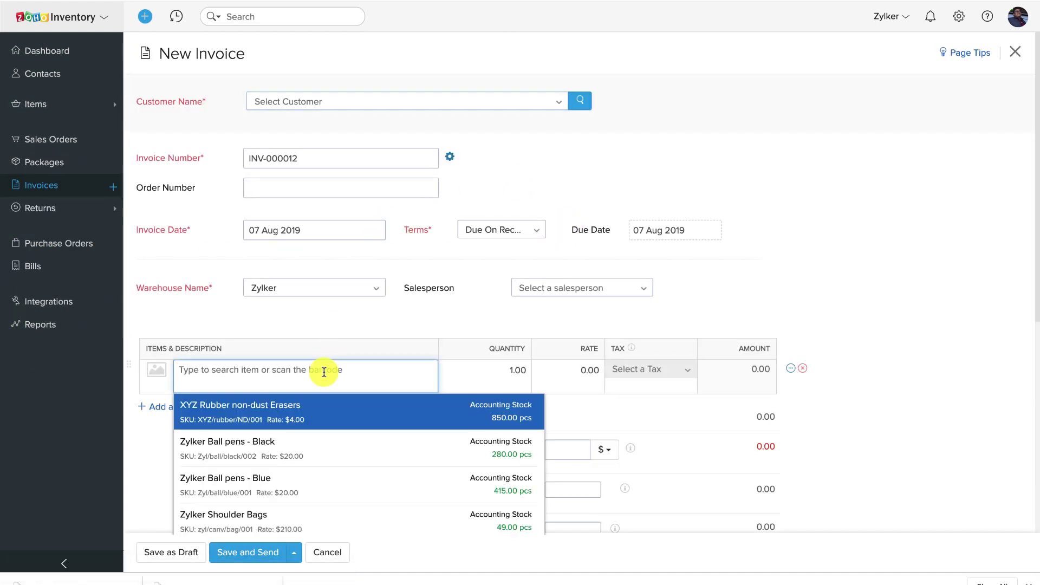
{"action": "left_click", "coordinate": [302, 515]}
{"action": "left_click", "coordinate": [512, 370]}
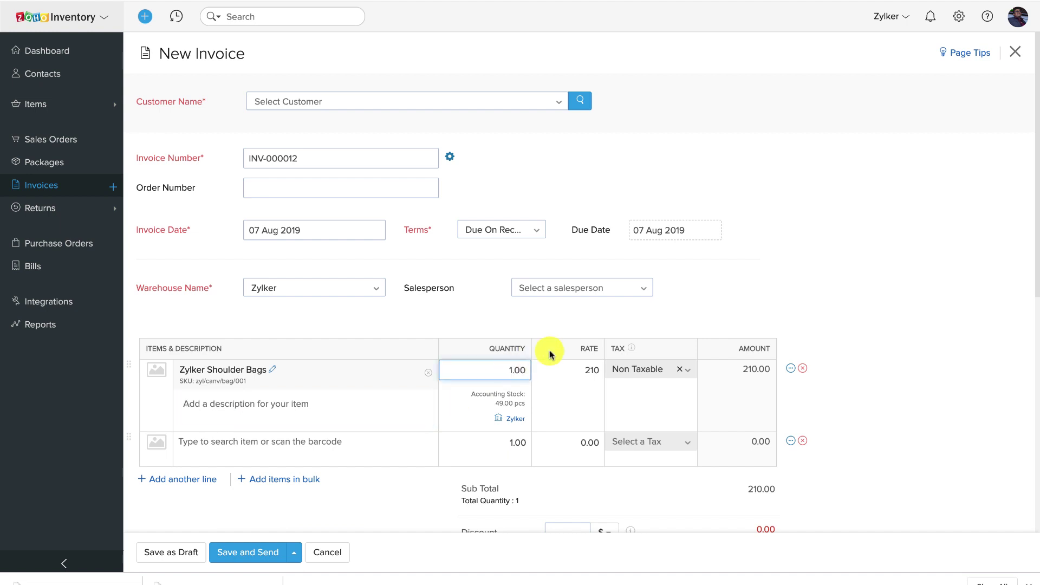
{"action": "key", "text": "BackSpace"}
{"action": "type", "text": "3"}
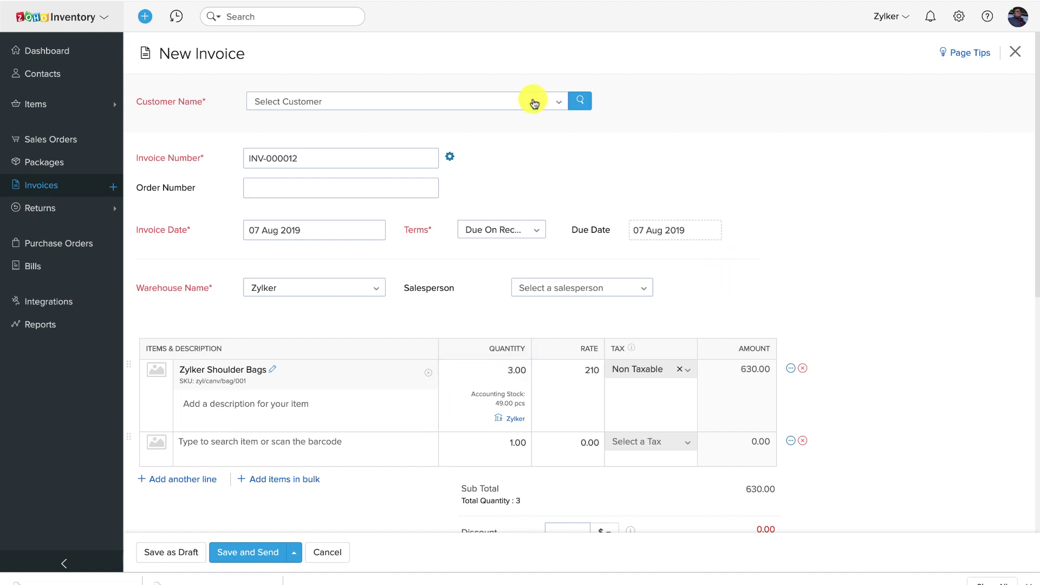
{"action": "left_click", "coordinate": [529, 101]}
{"action": "left_click", "coordinate": [480, 150]}
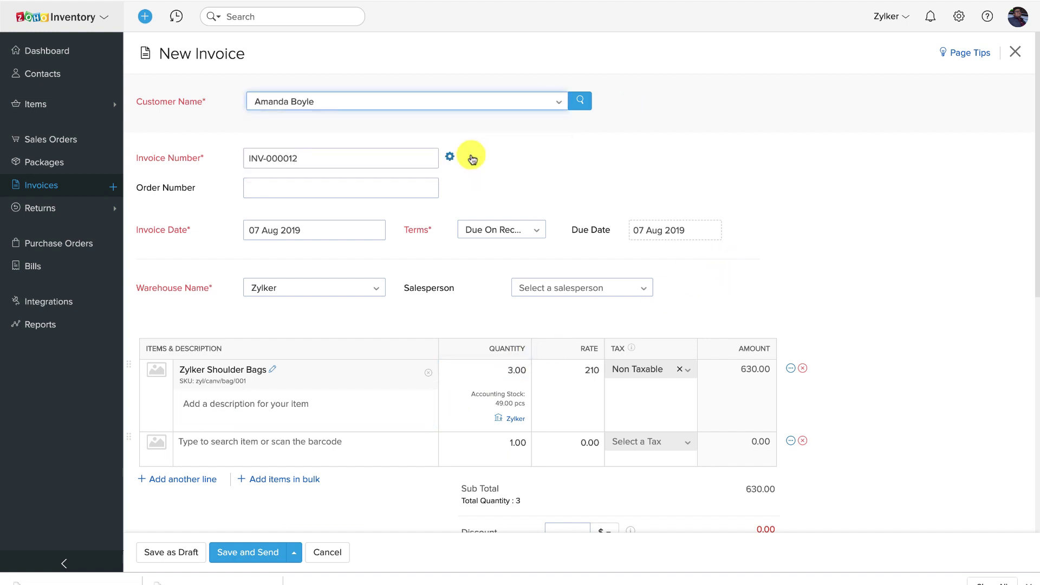
Save invoice INV-000012 ($669.38) as a draft and mark it Sent.
{"action": "left_click", "coordinate": [197, 553]}
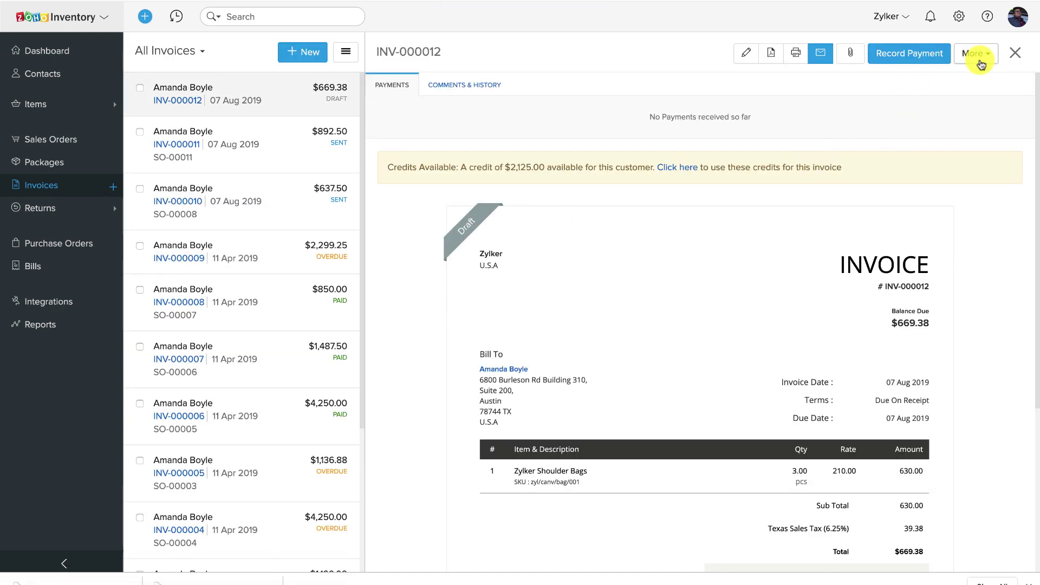
{"action": "left_click", "coordinate": [975, 53]}
{"action": "left_click", "coordinate": [953, 76]}
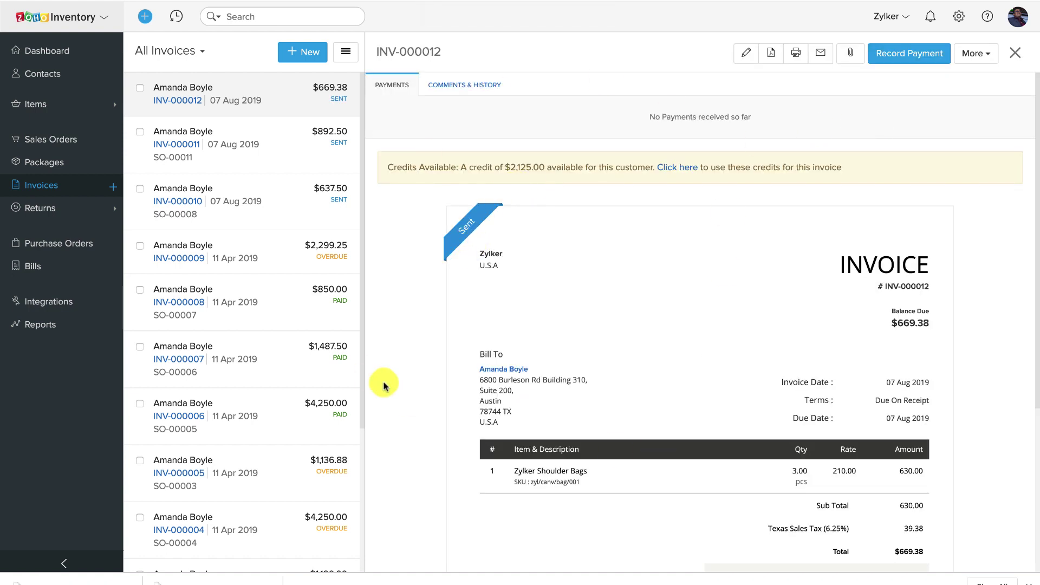
Open Zylker Shoulder Bags to recheck its stock, now 46.00 on hand.
{"action": "left_click", "coordinate": [69, 103]}
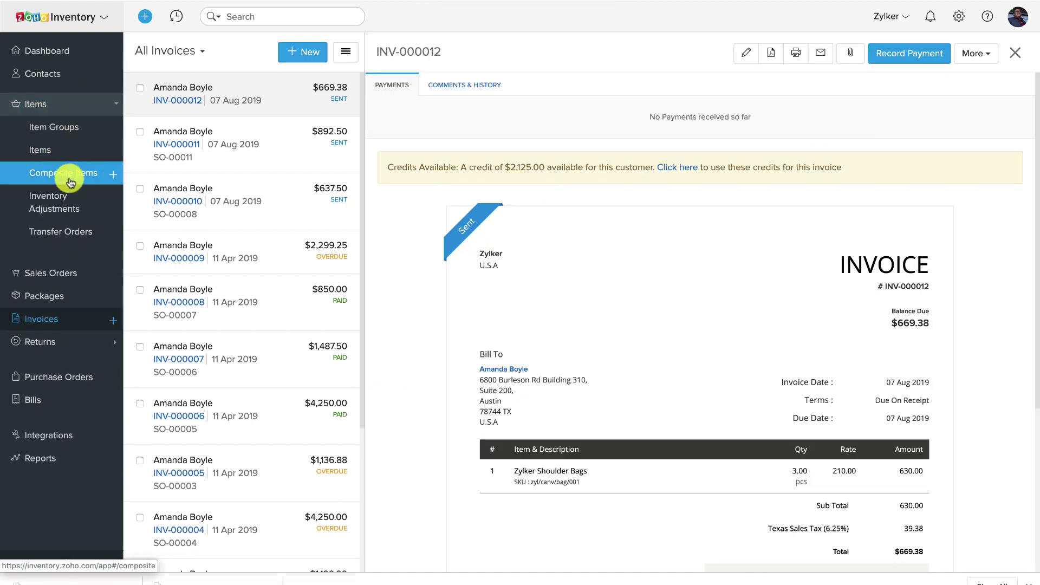
{"action": "left_click", "coordinate": [70, 146]}
{"action": "left_click", "coordinate": [345, 117]}
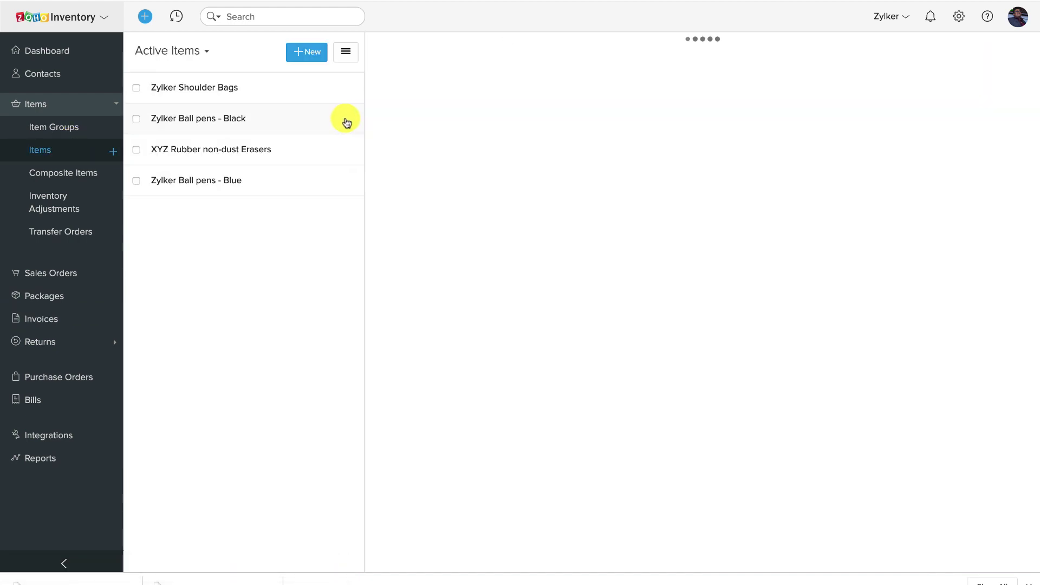
{"action": "scroll", "coordinate": [759, 320], "scroll_direction": "down", "scroll_amount": 3}
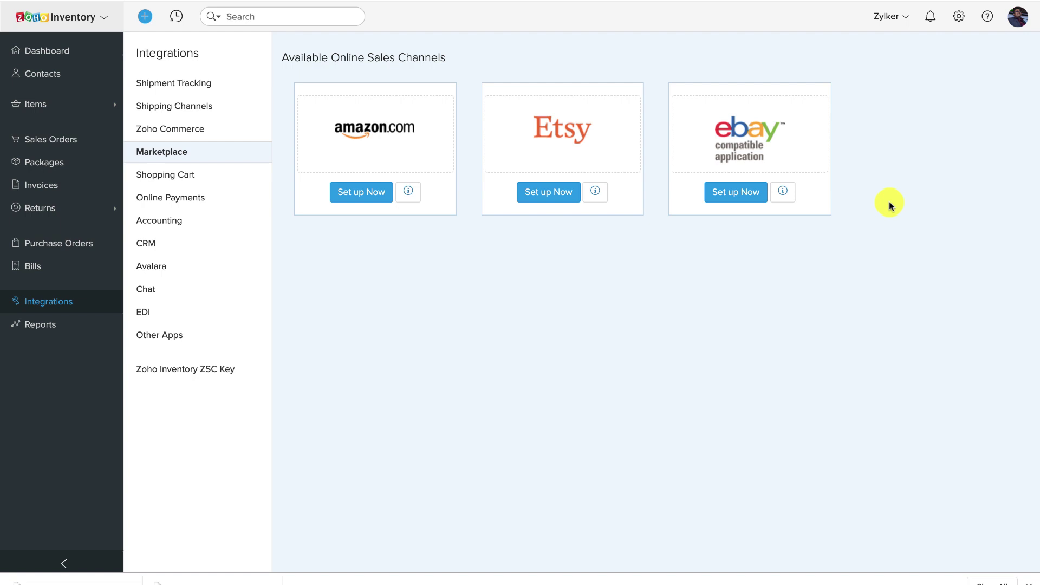
Browse the Shopping Cart and Shipment Tracking integrations, finishing on Accounting's Zoho Books and QuickBooks Online.
{"action": "left_click", "coordinate": [195, 174]}
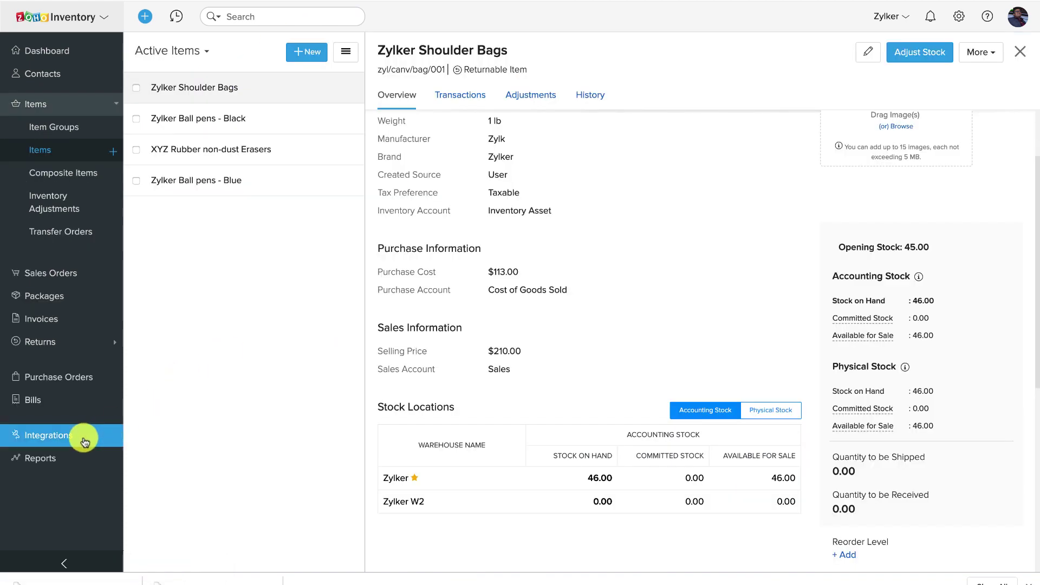
{"action": "left_click", "coordinate": [82, 436]}
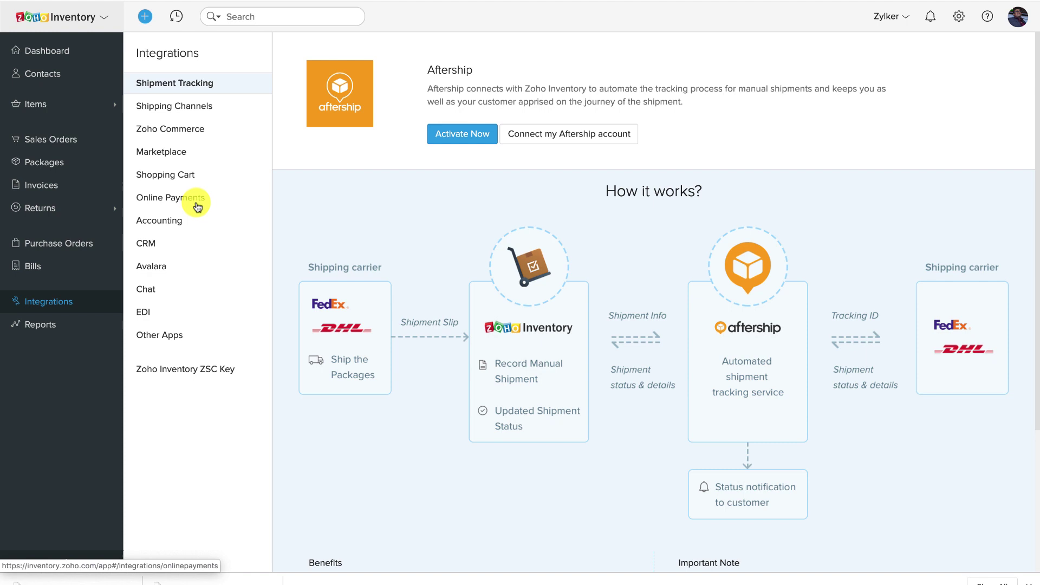
{"action": "left_click", "coordinate": [199, 223]}
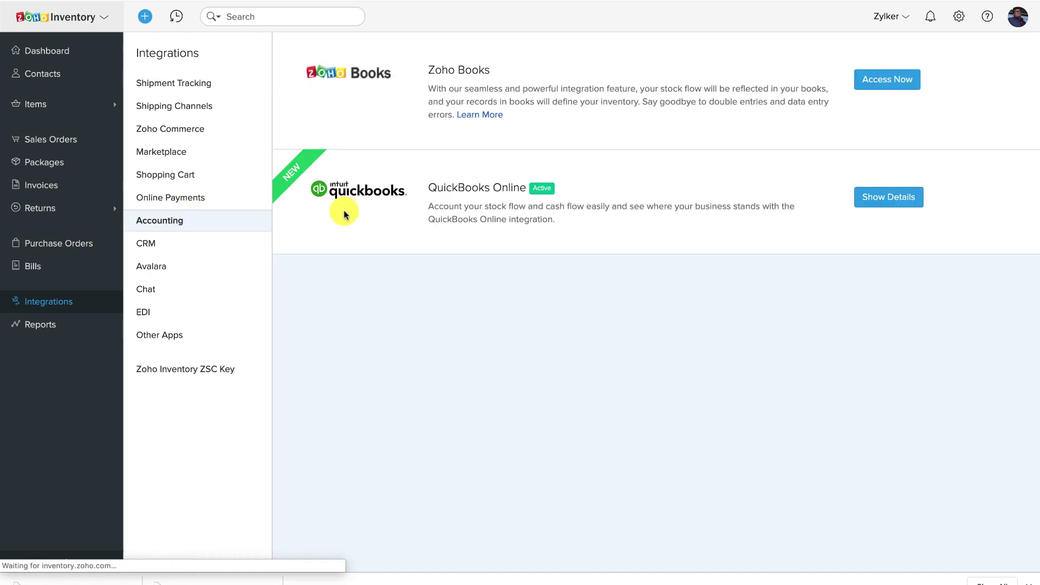